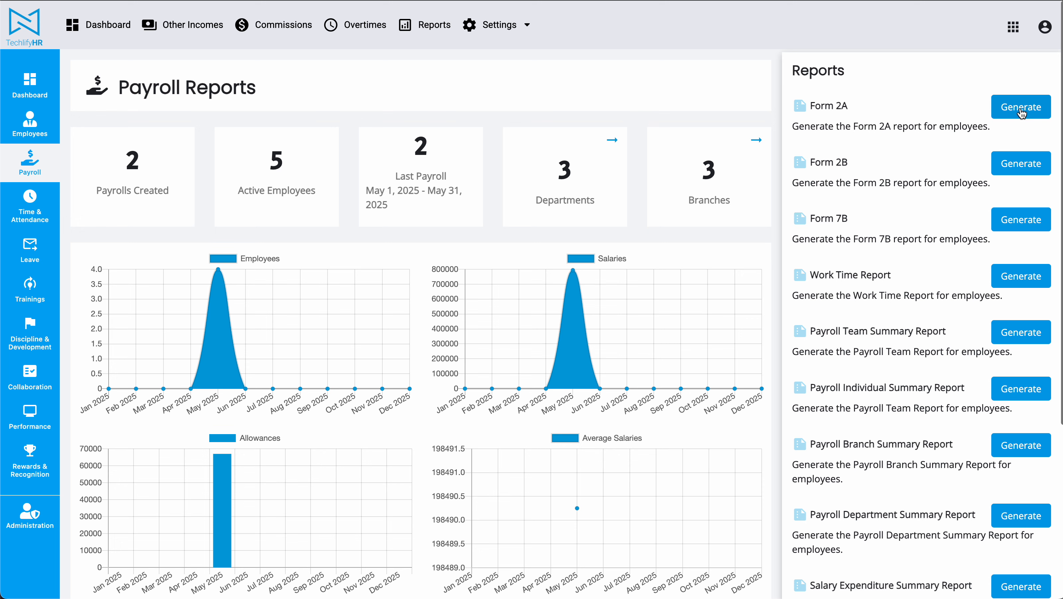
# Open the Form 2A report generator and set the report year to 2025.
pyautogui.click(1005, 110)
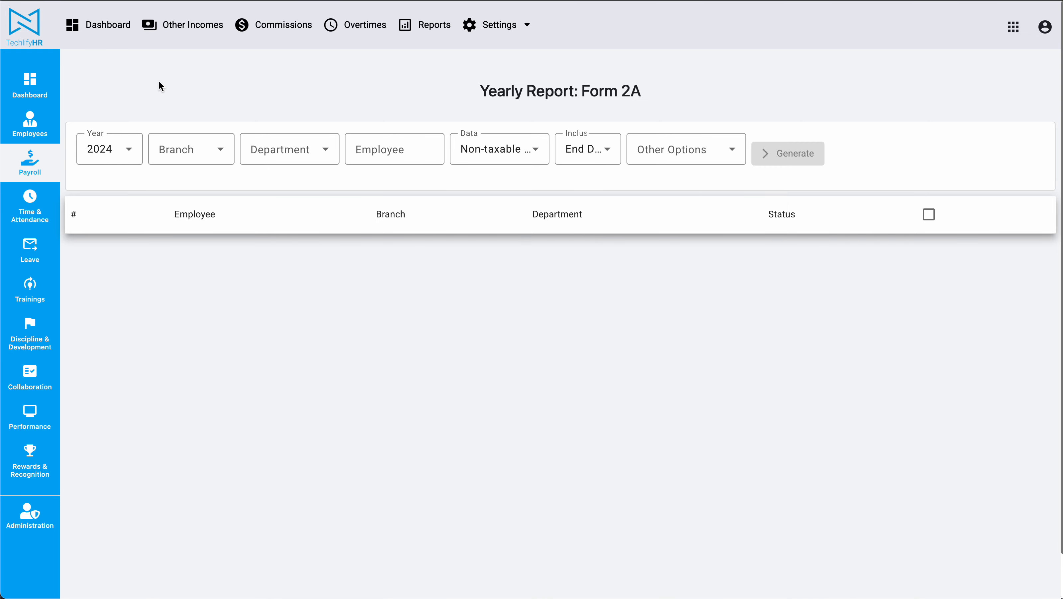
pyautogui.click(121, 147)
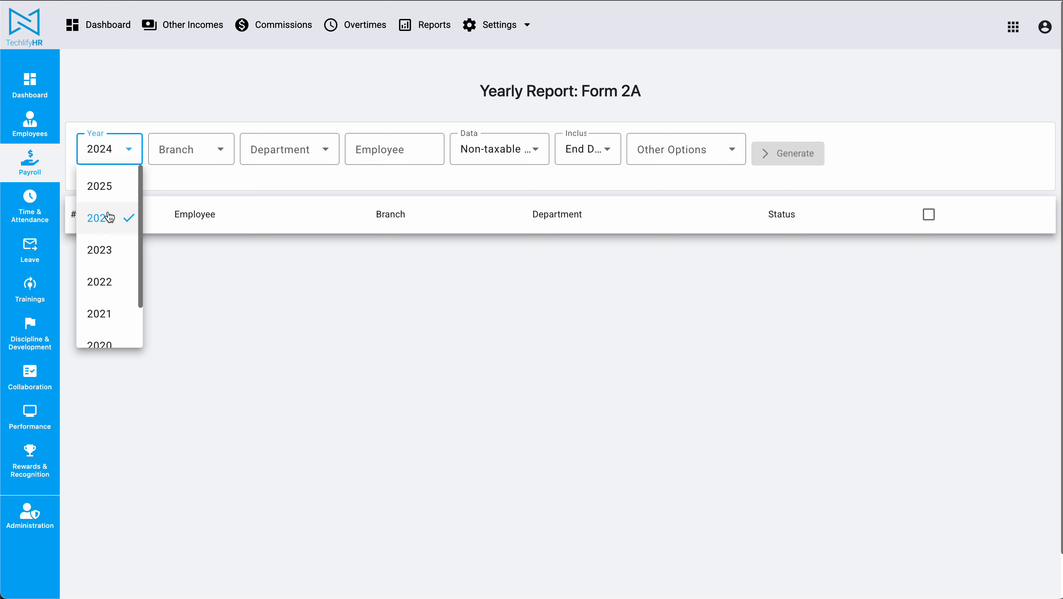
pyautogui.click(303, 304)
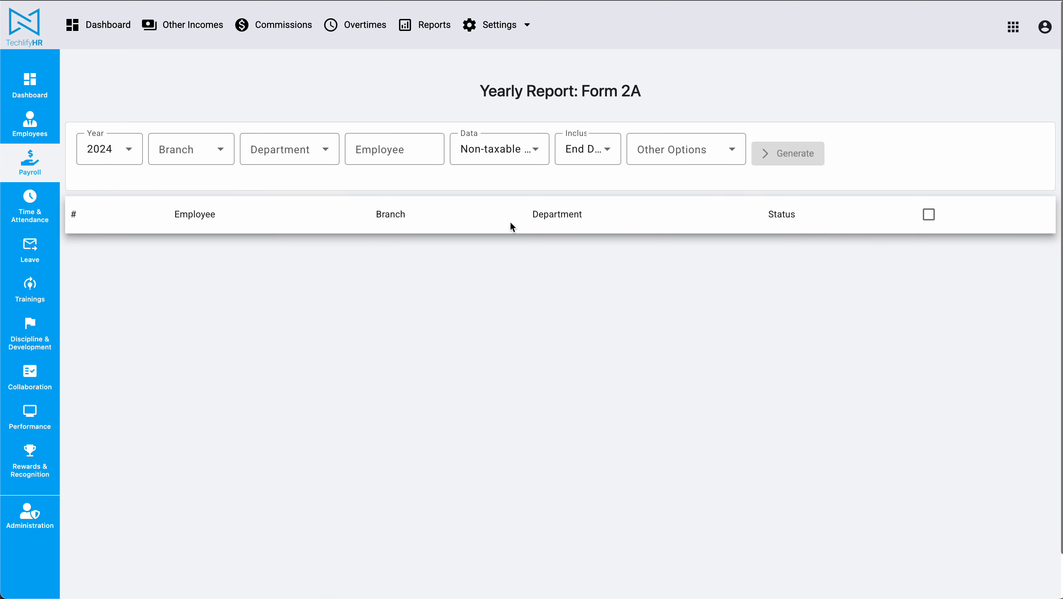
pyautogui.click(121, 155)
pyautogui.click(110, 186)
pyautogui.click(446, 312)
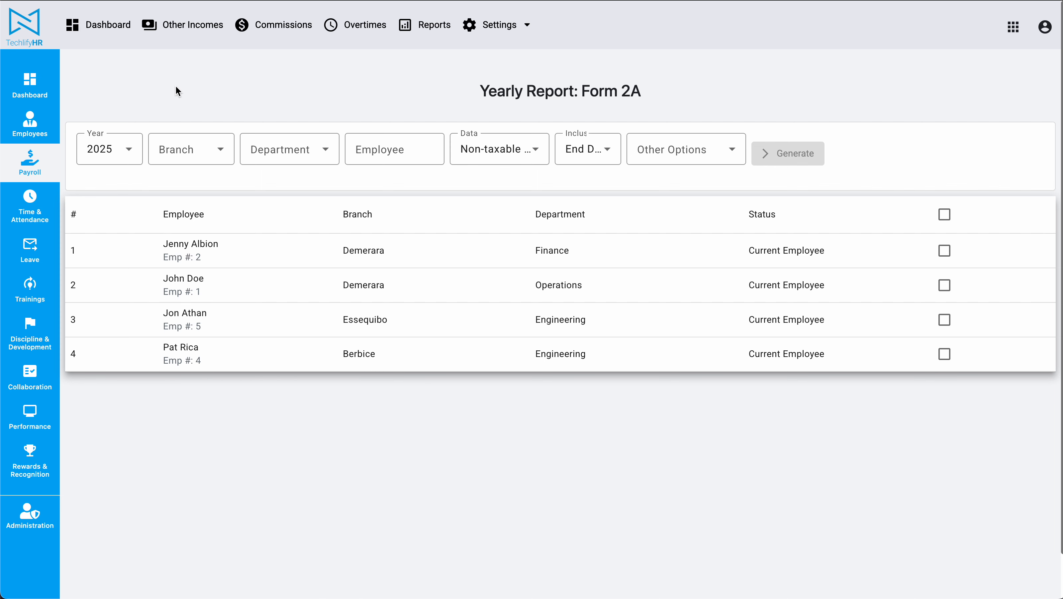
# Review the choices available in the Branch and Department filters of the Form 2A report.
pyautogui.click(218, 144)
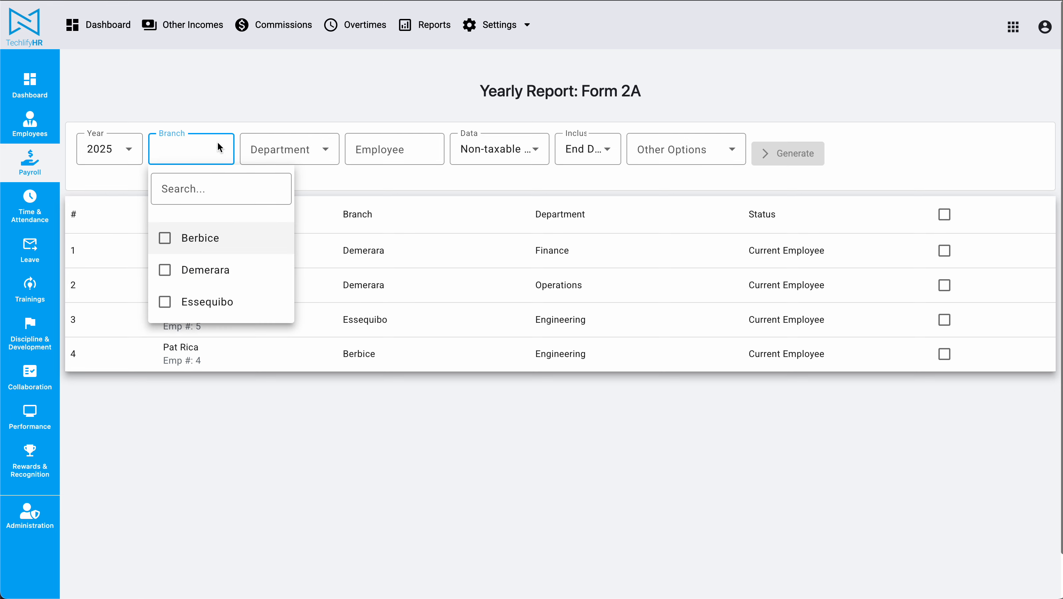
pyautogui.click(291, 118)
pyautogui.click(292, 137)
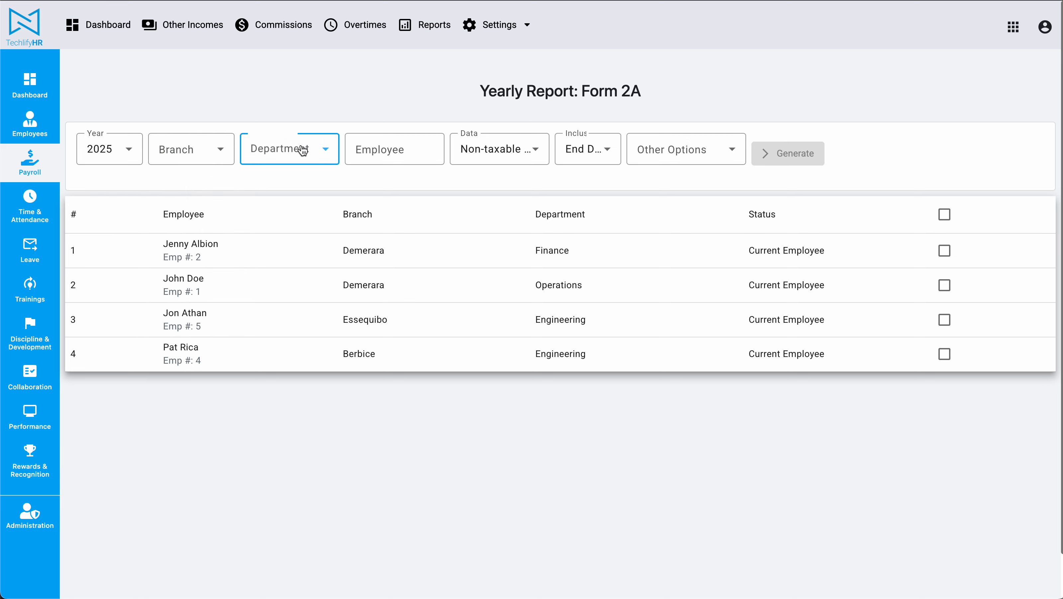
pyautogui.click(357, 108)
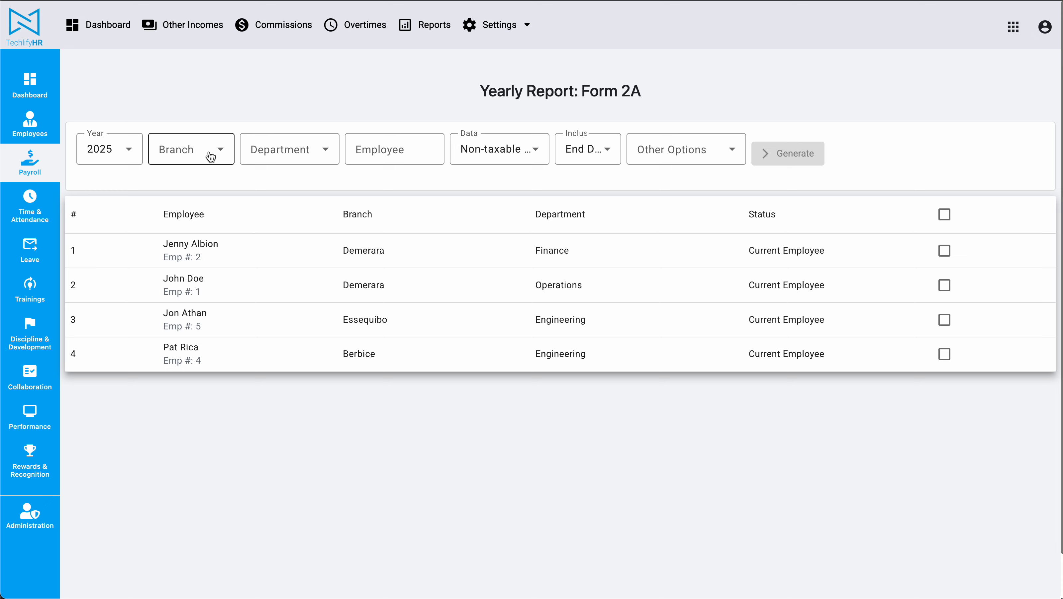
# Filter the employee list by the Engineering department, and clear that filter again.
pyautogui.click(328, 157)
pyautogui.click(294, 240)
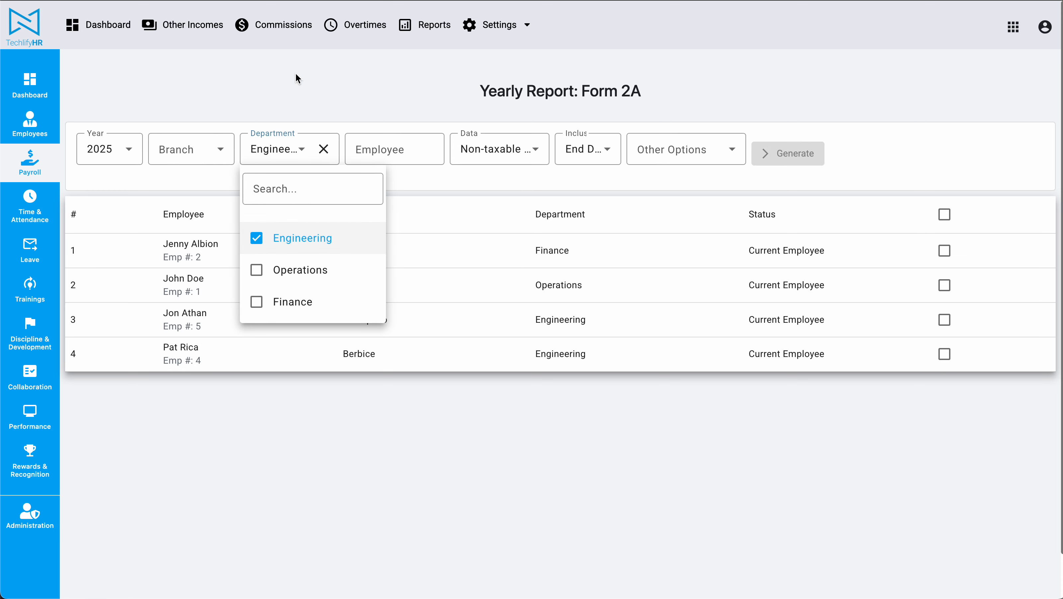
pyautogui.click(296, 74)
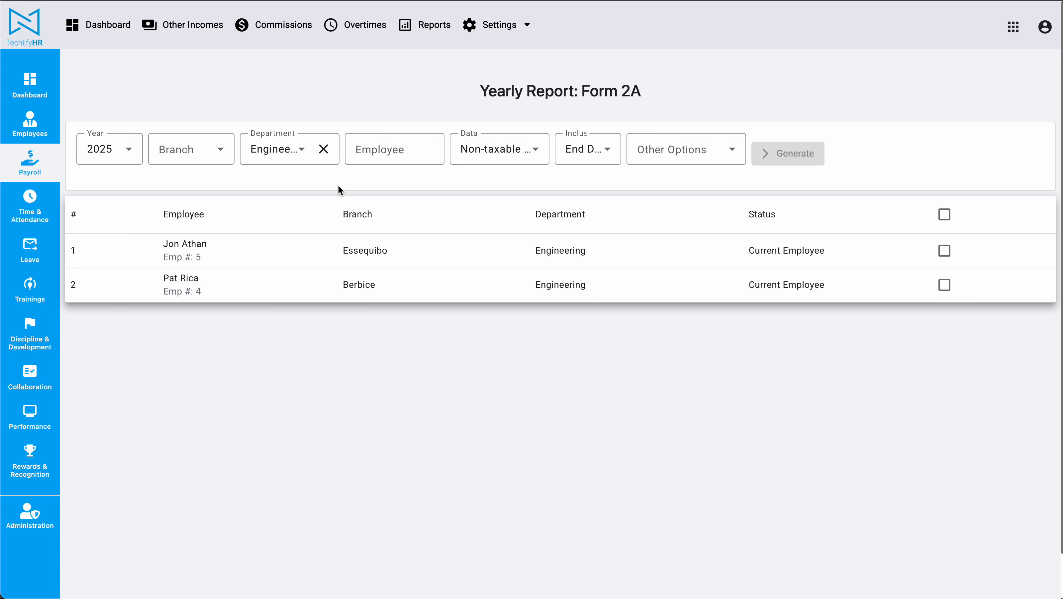
pyautogui.click(323, 149)
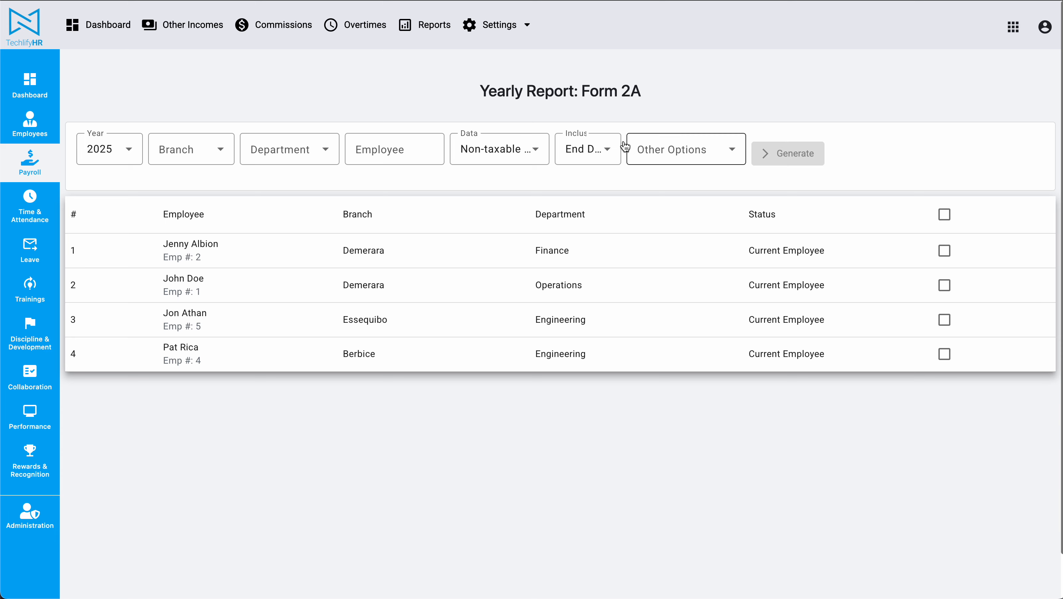
# Include non-taxable commissions and non-taxable other income in the report data alongside the non-taxable allowances.
pyautogui.click(534, 152)
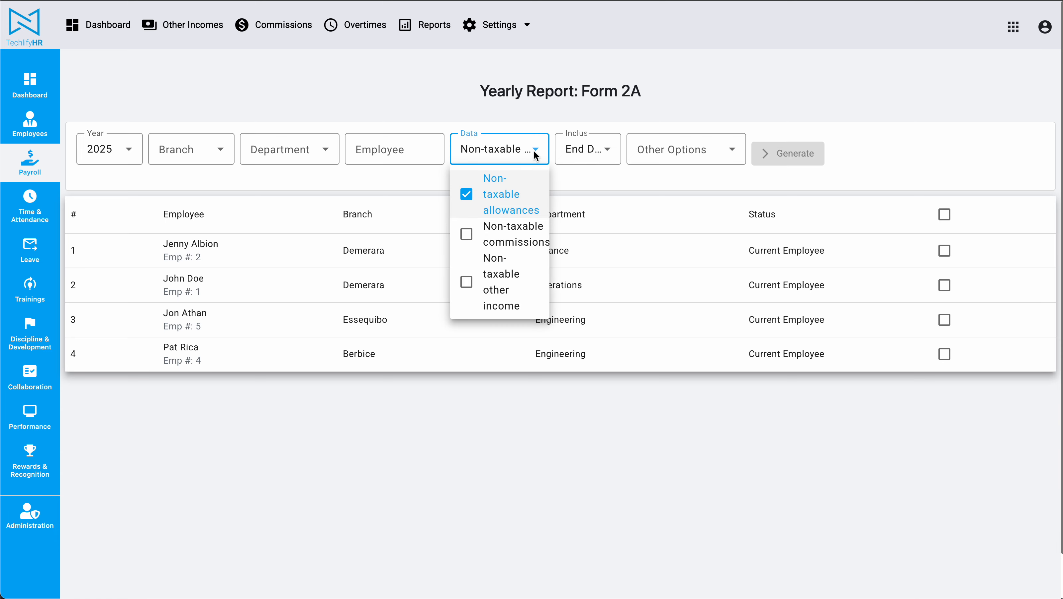
pyautogui.click(501, 235)
pyautogui.click(501, 275)
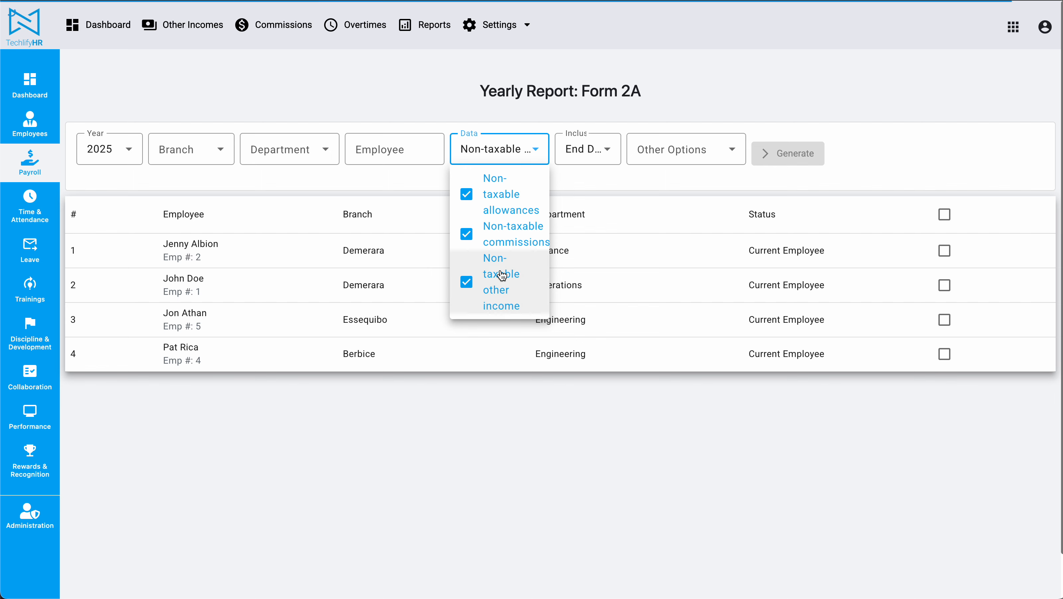
pyautogui.click(704, 91)
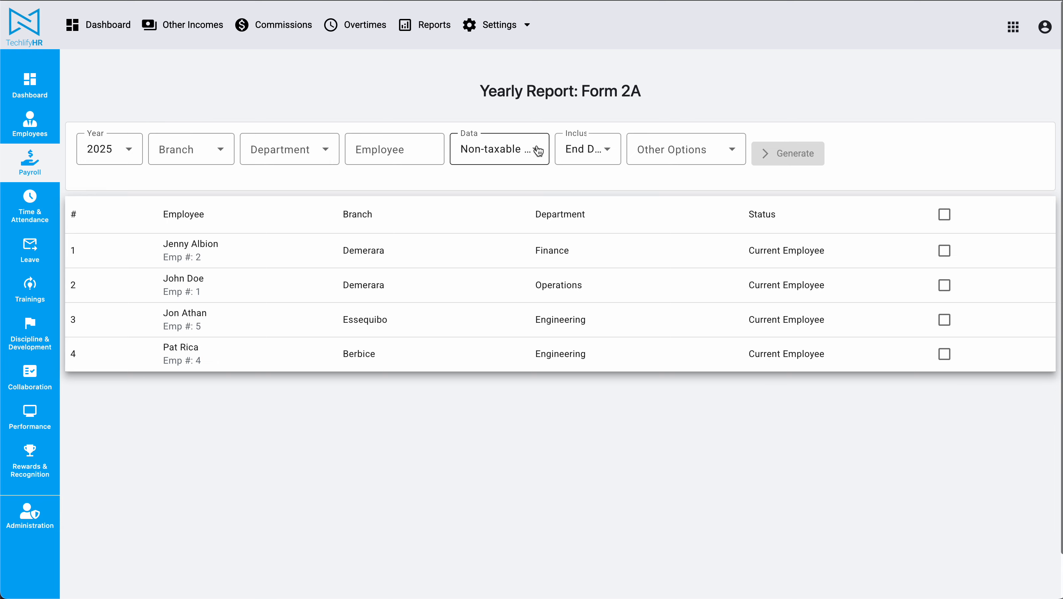
# Review the additional report options for non-PAYE employees and for grouping allowances or bonuses with salary, leaving them all unselected.
pyautogui.click(679, 150)
pyautogui.click(657, 105)
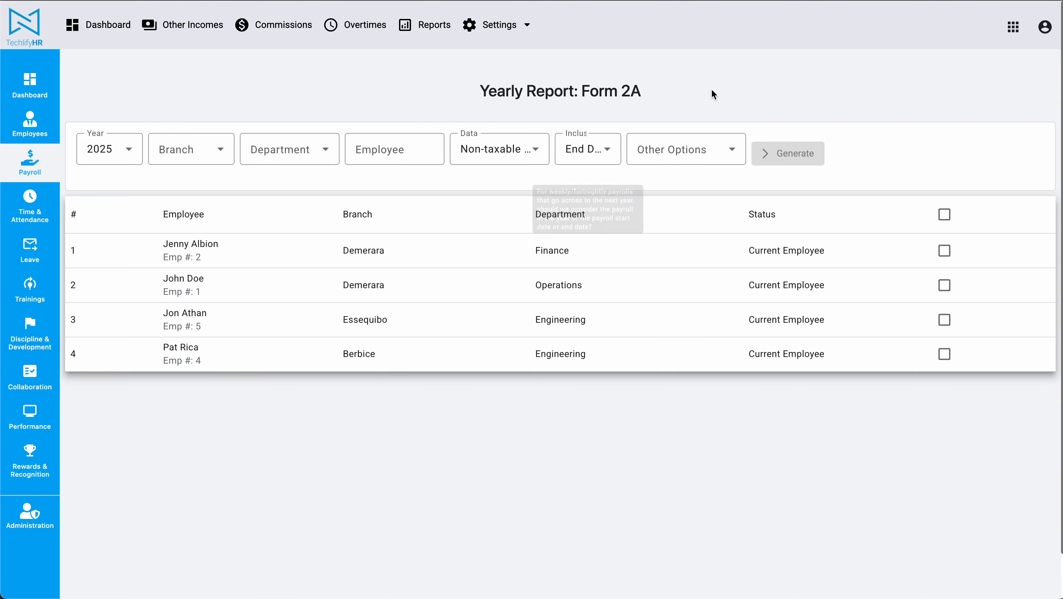
pyautogui.click(673, 156)
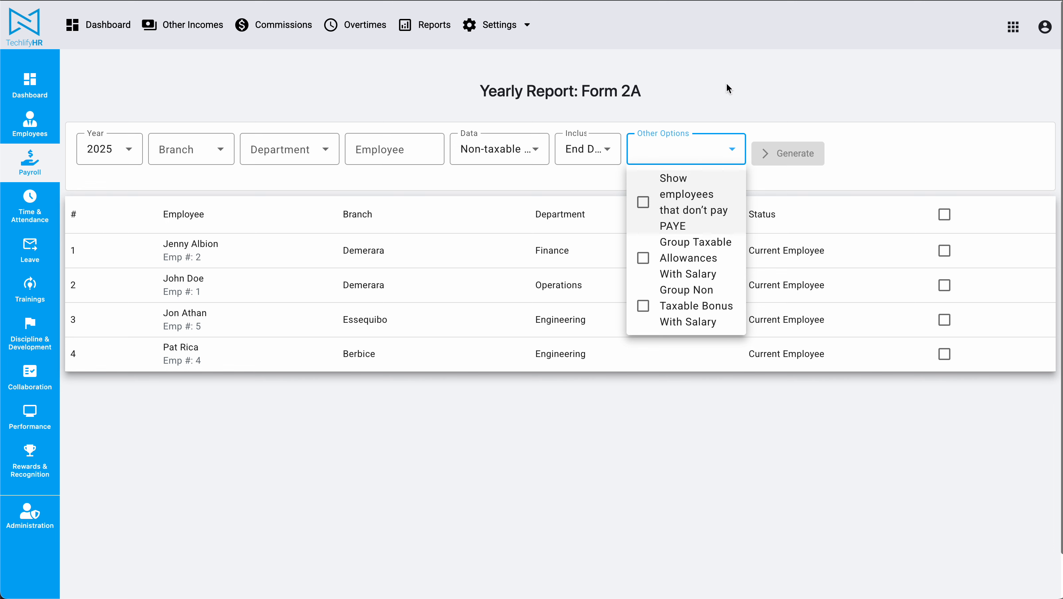
pyautogui.click(728, 89)
pyautogui.click(684, 155)
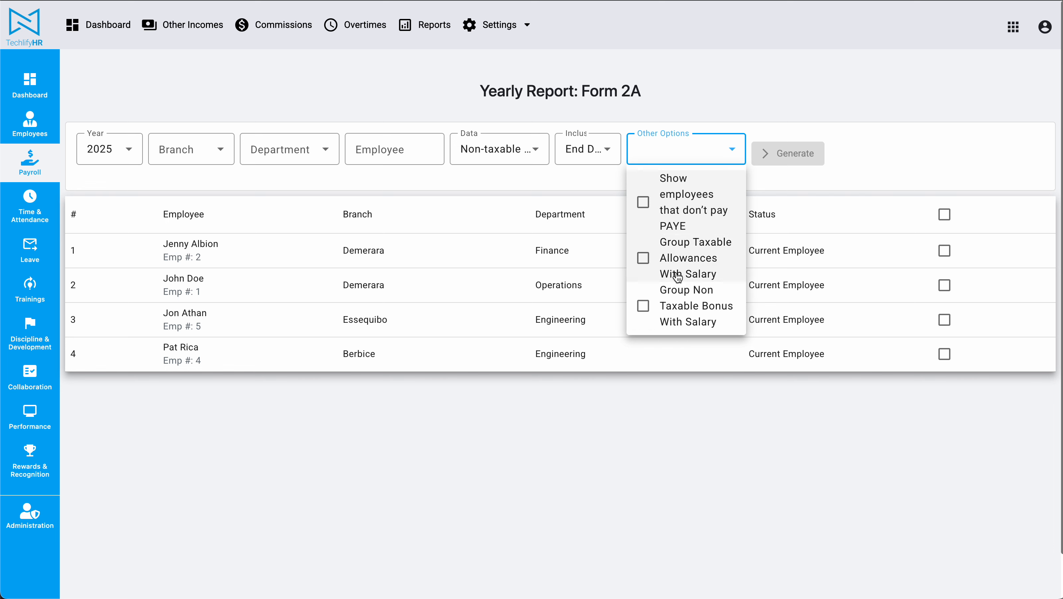
pyautogui.click(703, 445)
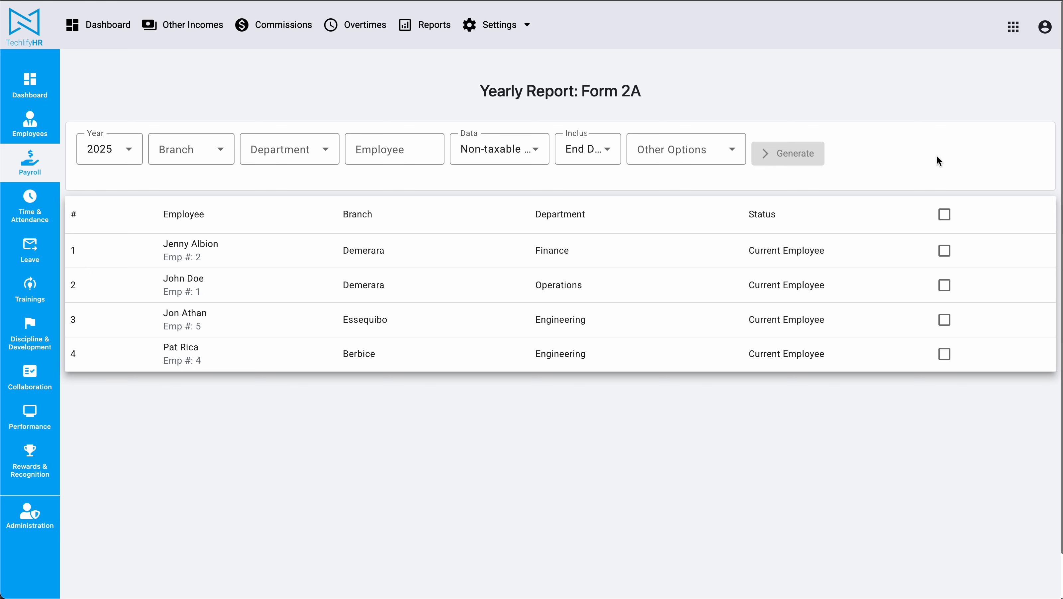
# Select all listed employees and generate the Form 2A report for them.
pyautogui.click(944, 214)
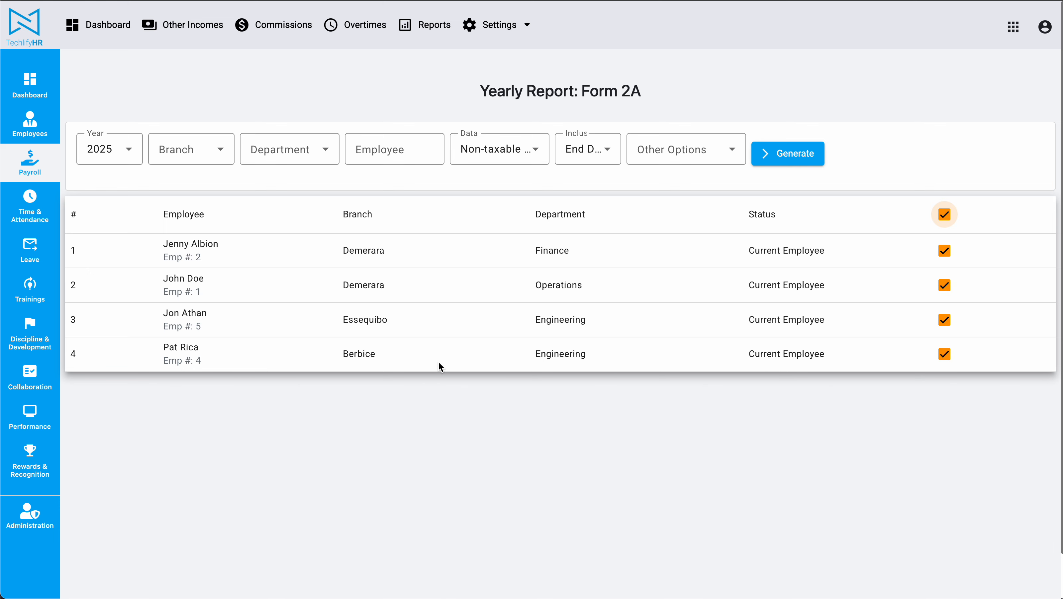
pyautogui.click(792, 154)
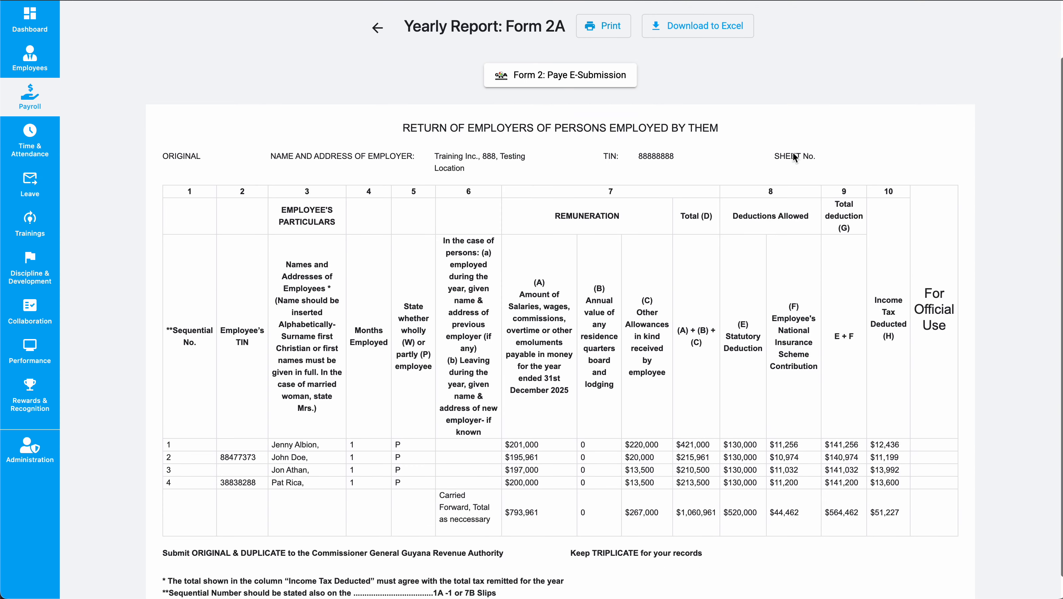
# Examine the employee rows of the generated Form 2A return, especially the salary amounts in column A.
pyautogui.scroll(-2, 241, 431)
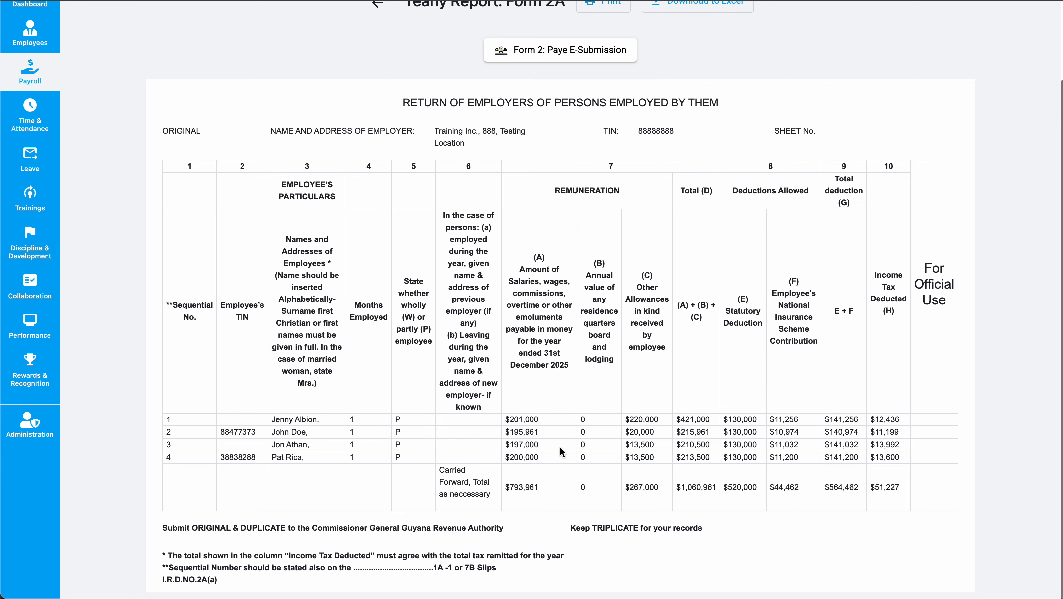
pyautogui.doubleClick(527, 423)
pyautogui.scroll(1, 638, 381)
pyautogui.scroll(-1, 638, 382)
pyautogui.doubleClick(529, 420)
pyautogui.doubleClick(283, 430)
pyautogui.doubleClick(516, 429)
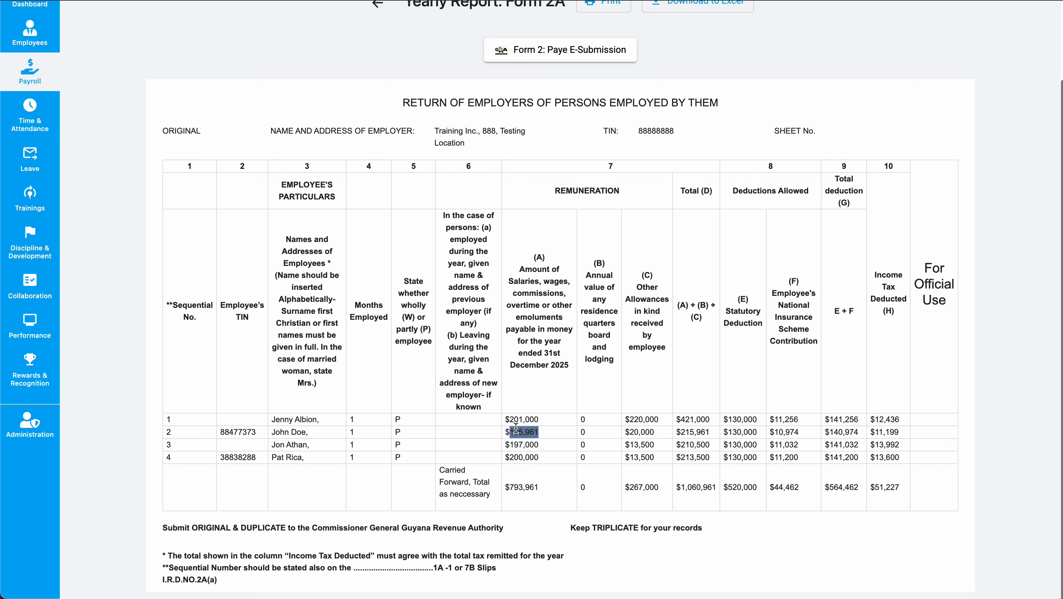
pyautogui.click(543, 437)
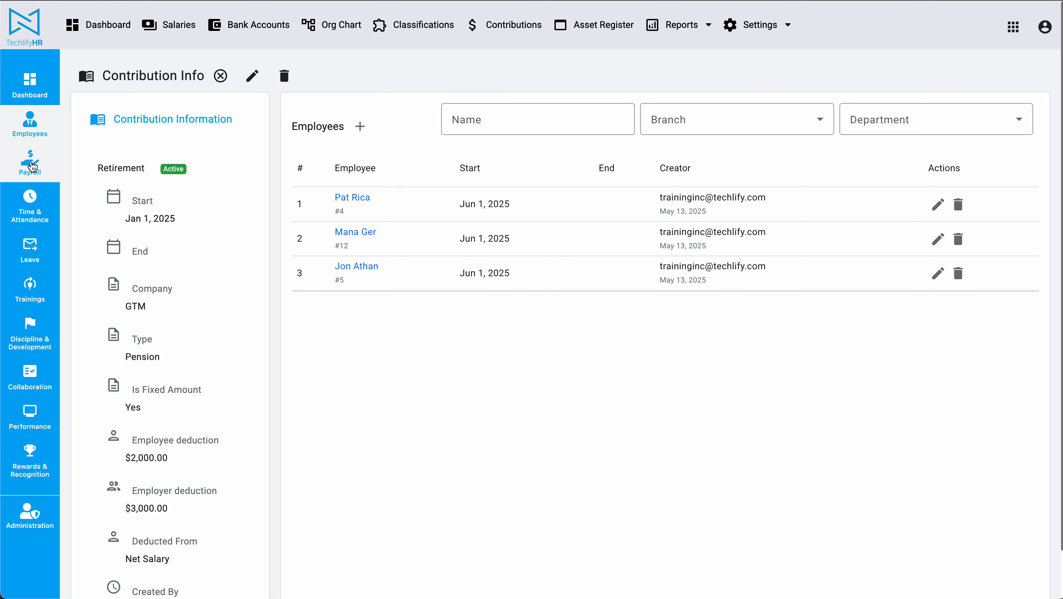
# Open the paysheet of the approved fix-rated May payroll and check the first employee's gross salary.
pyautogui.click(32, 167)
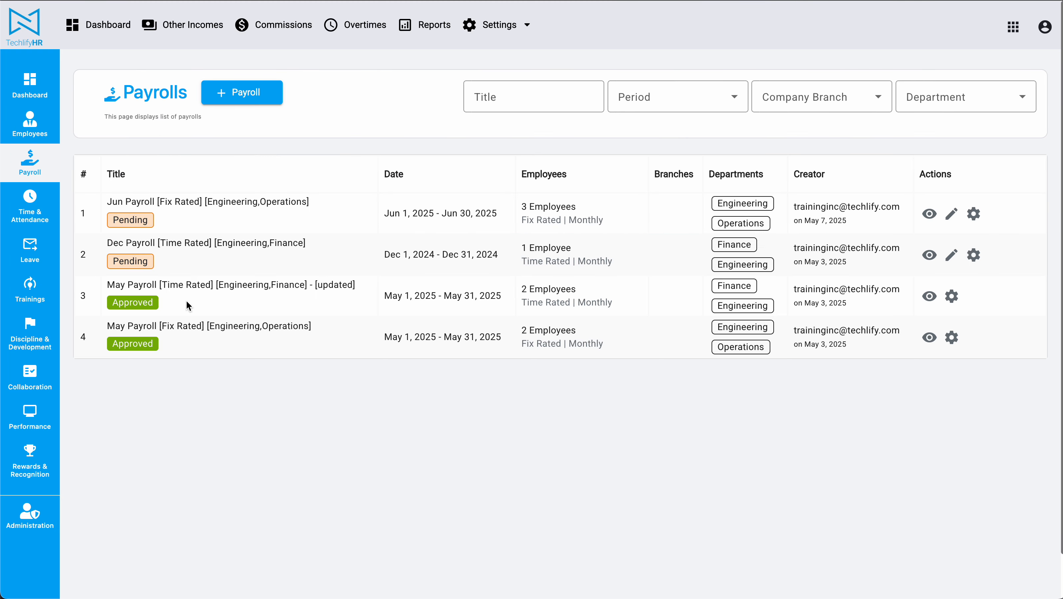
pyautogui.click(926, 338)
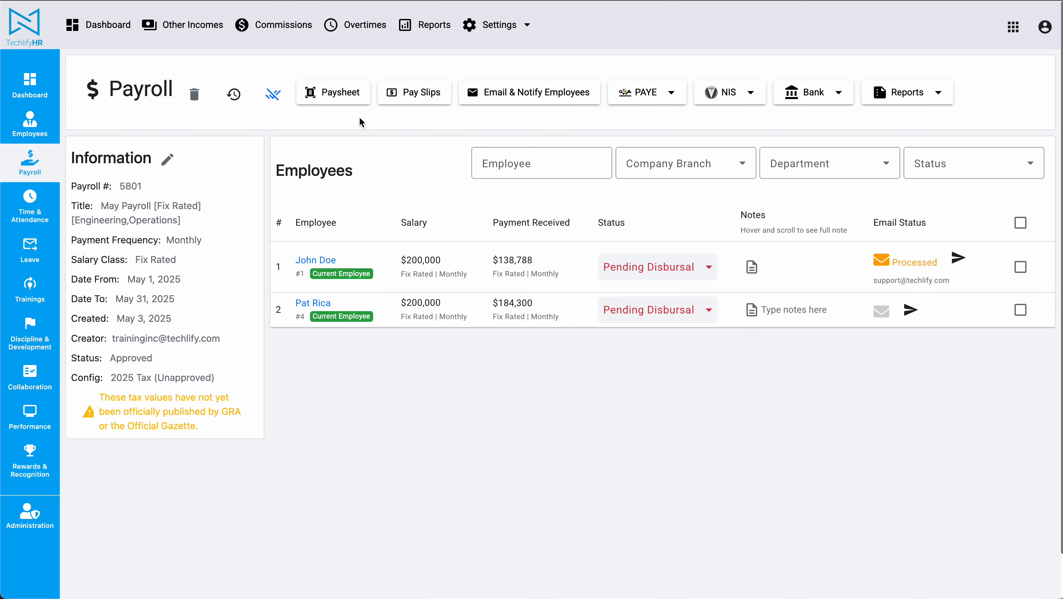
pyautogui.doubleClick(421, 259)
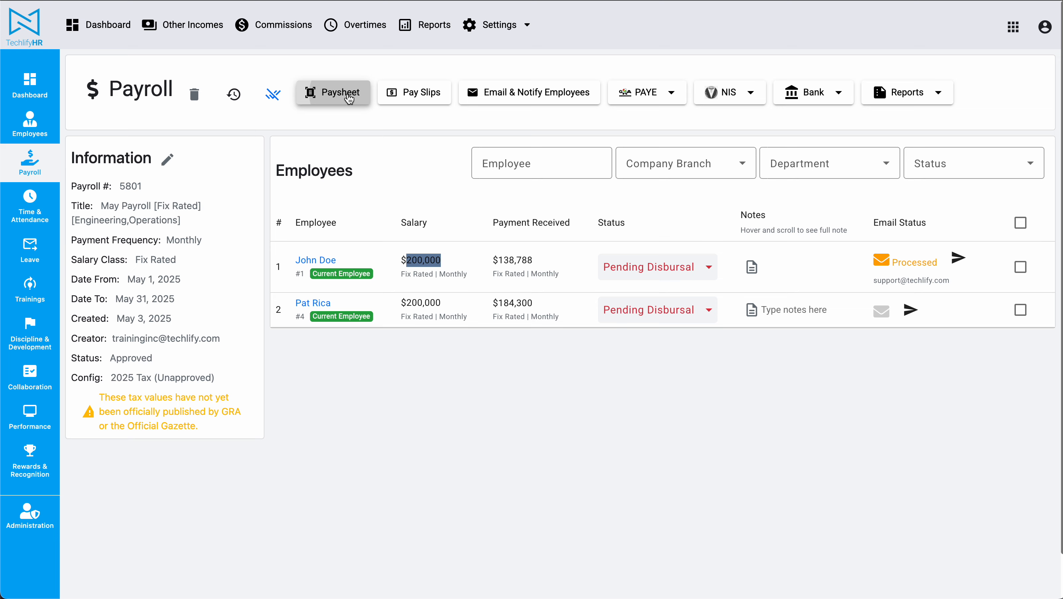
pyautogui.click(349, 97)
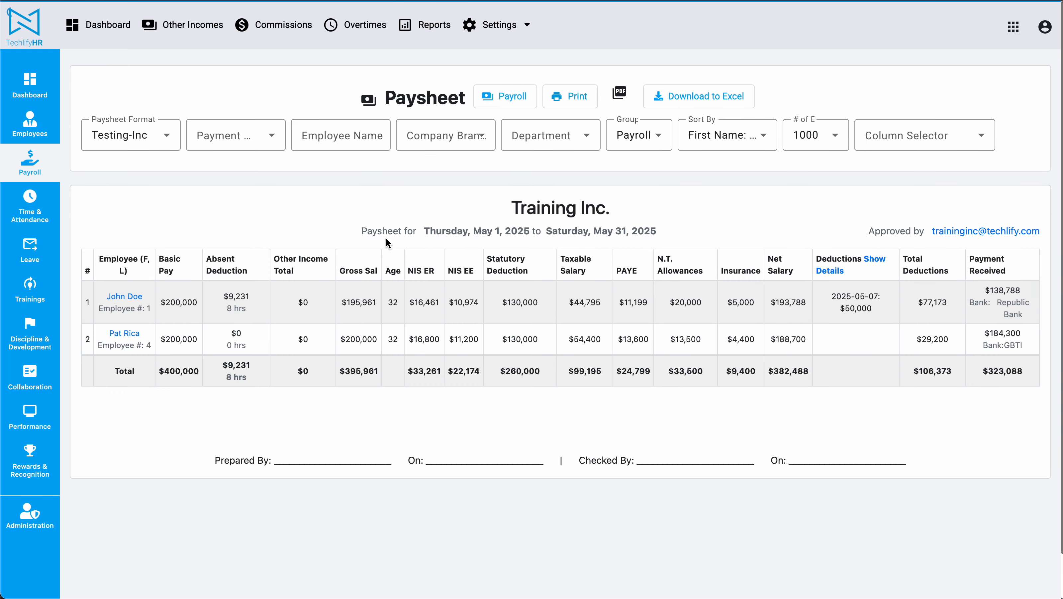
pyautogui.doubleClick(362, 304)
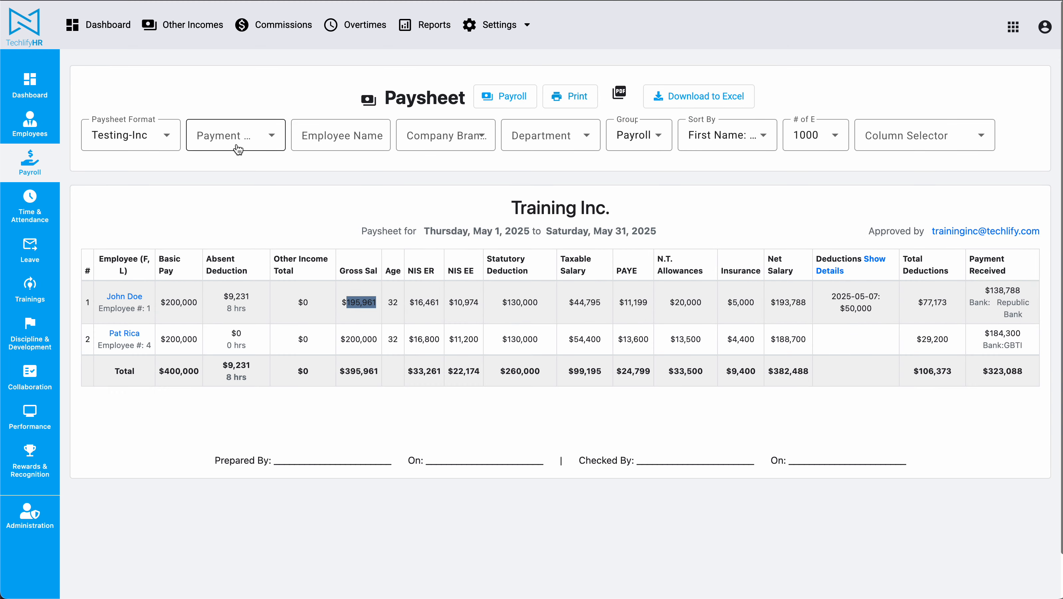
# Open the paysheet of the pending fix-rated June payroll to inspect its gross salary figures.
pyautogui.click(29, 129)
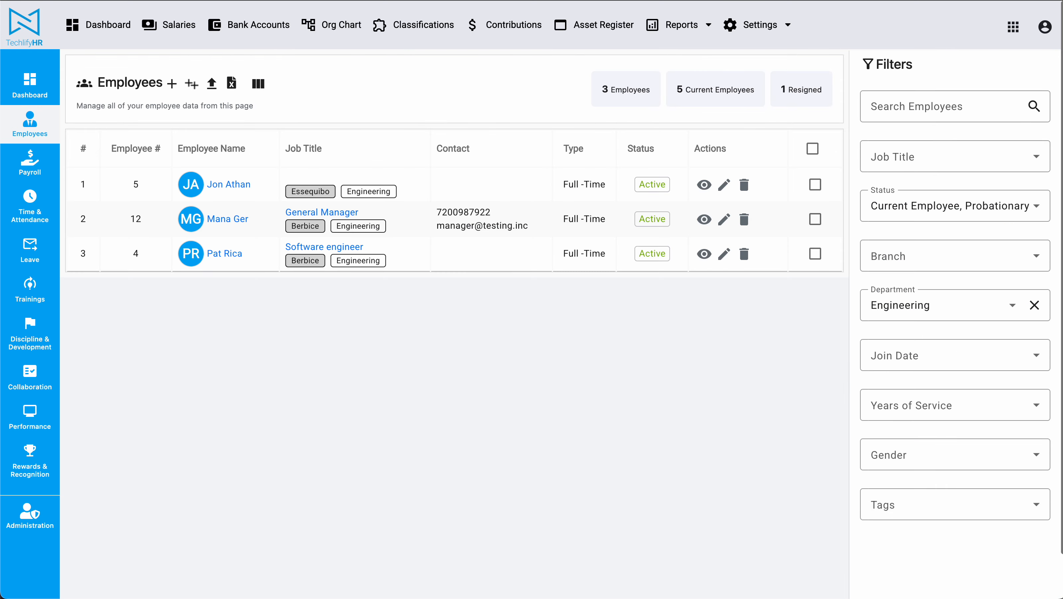
pyautogui.click(18, 166)
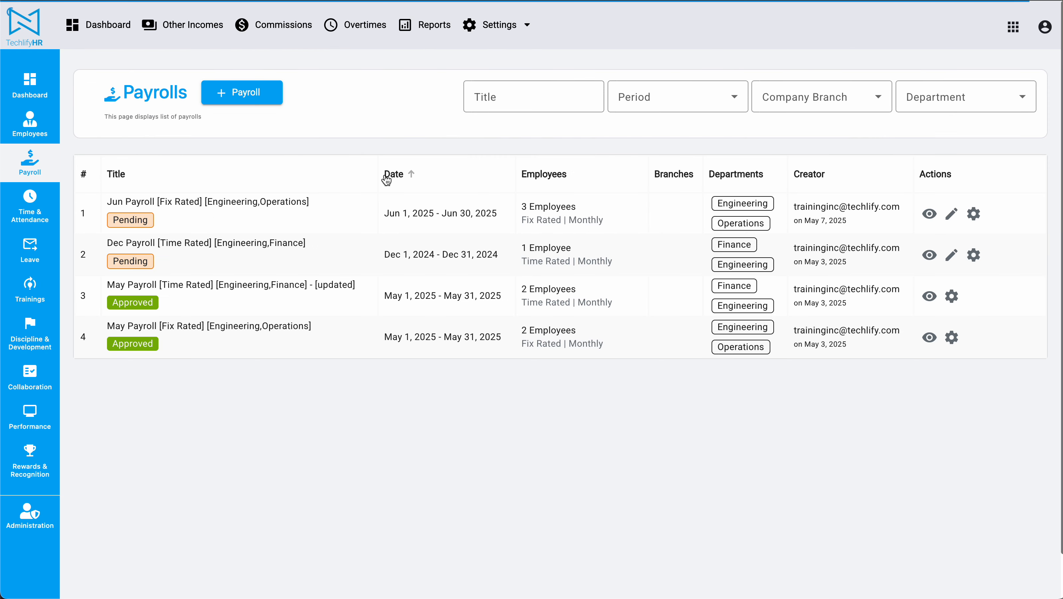
pyautogui.click(929, 213)
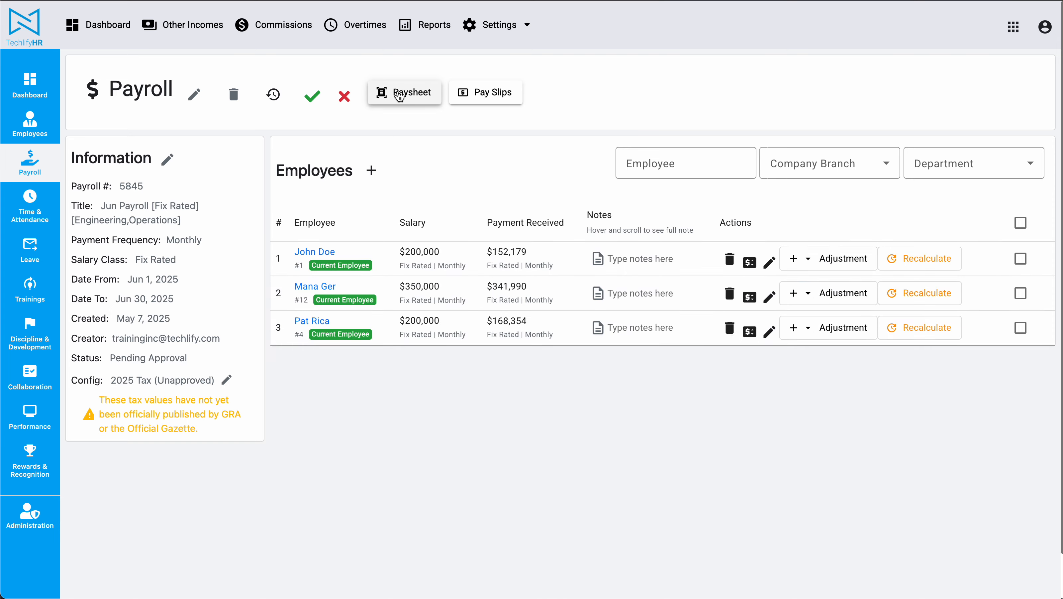
pyautogui.click(405, 99)
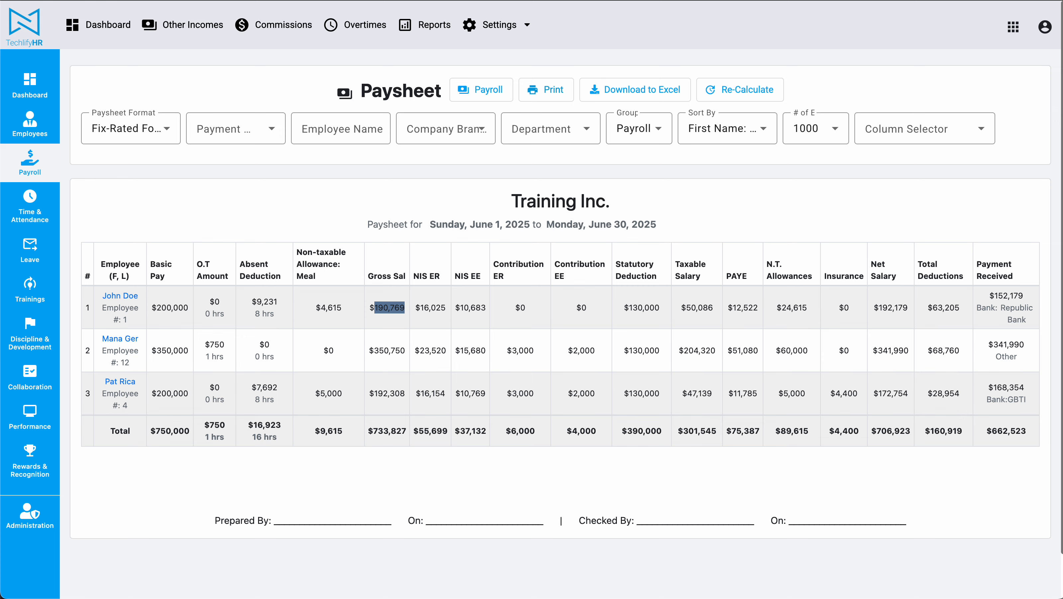
# Return to the payroll list and compare the approved May payrolls with the pending June and December ones.
pyautogui.click(21, 167)
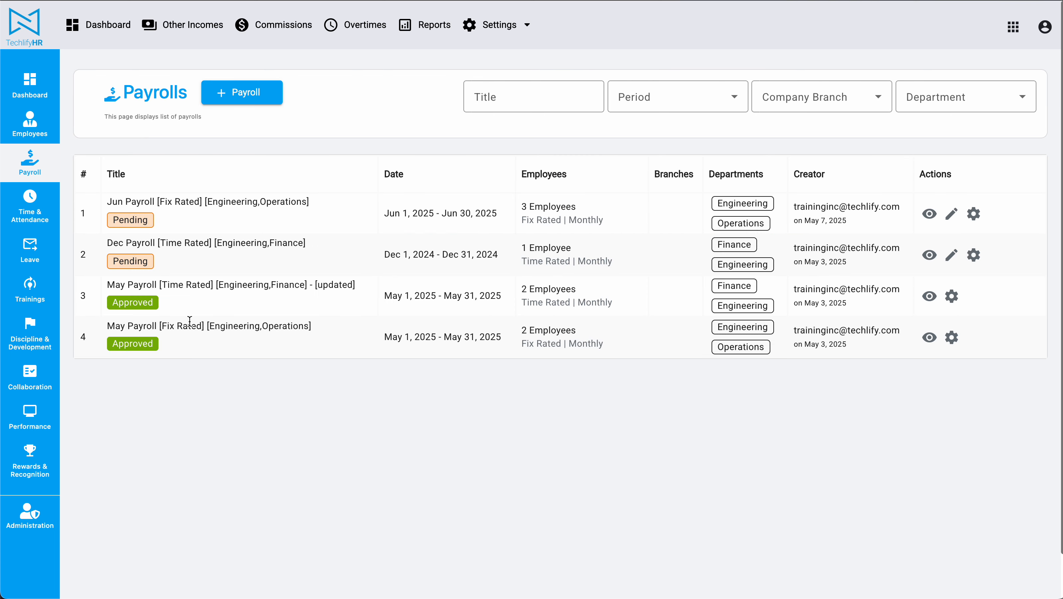
pyautogui.moveTo(111, 285); pyautogui.dragTo(276, 356)
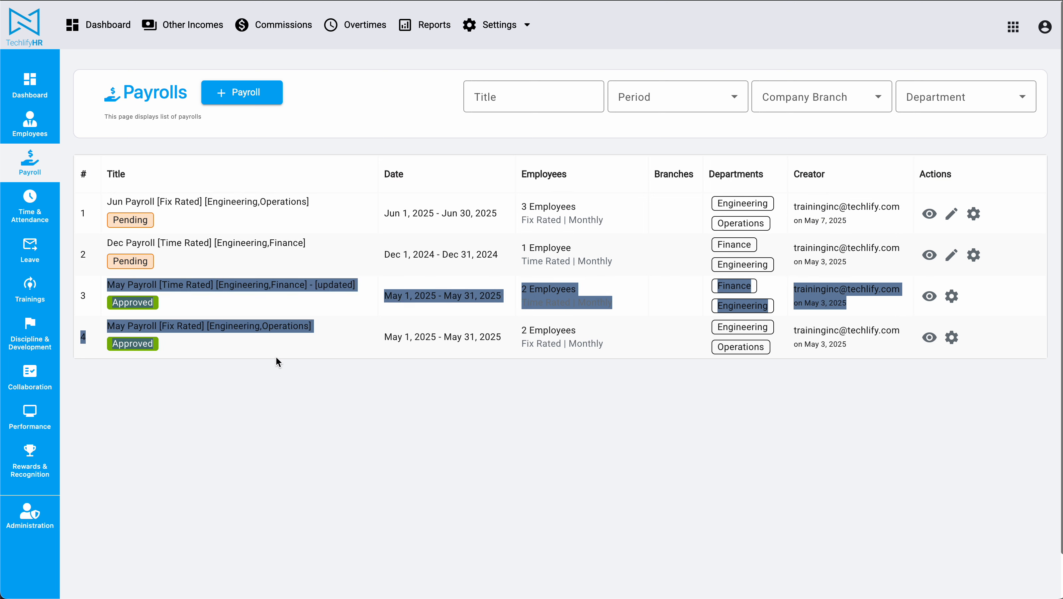
pyautogui.click(276, 356)
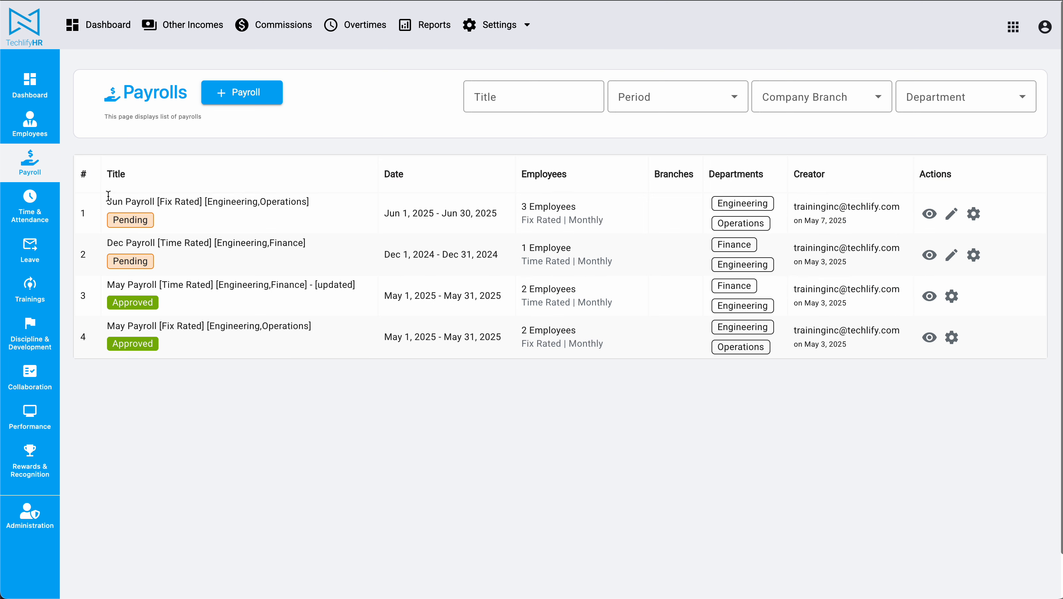
pyautogui.moveTo(107, 196); pyautogui.dragTo(182, 260)
pyautogui.click(183, 263)
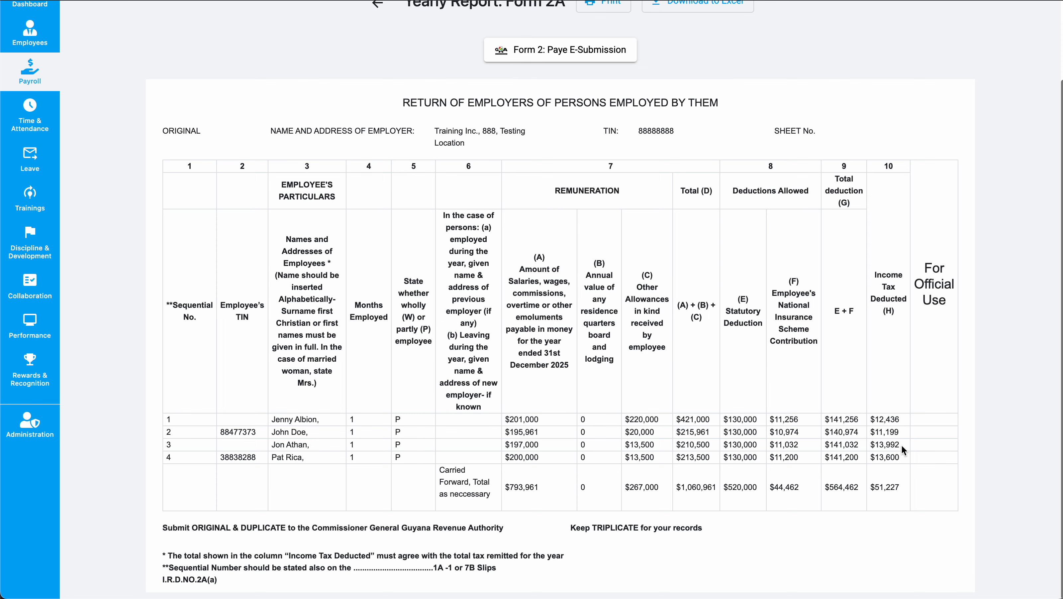
# Switch back to the generated Form 2A return and review its full table and export options.
pyautogui.moveTo(192, 215); pyautogui.dragTo(931, 350)
pyautogui.click(930, 350)
pyautogui.scroll(2, 930, 351)
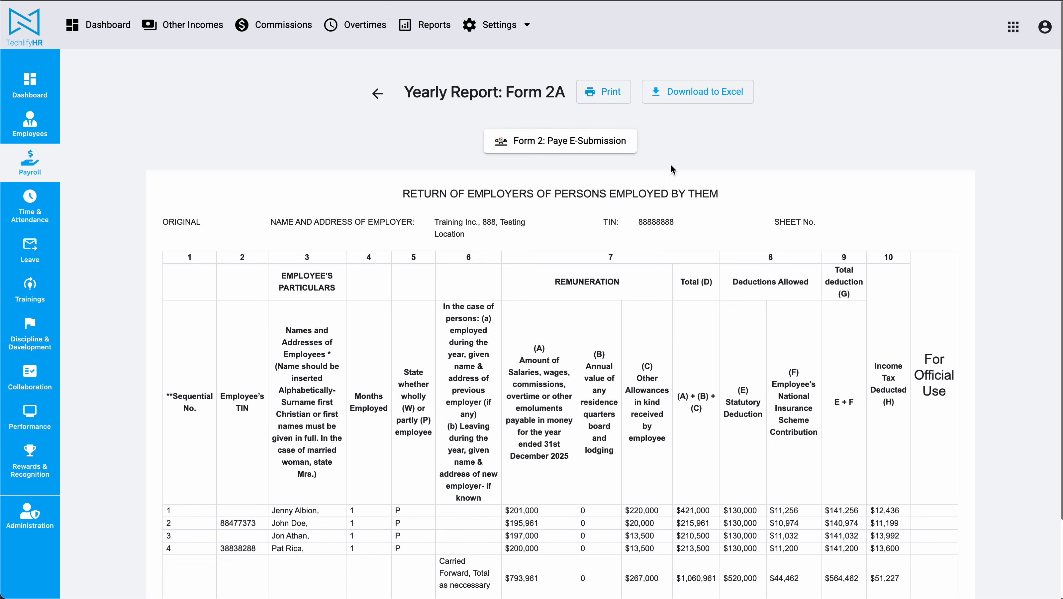
# Export the Form 2 PAYE e-submission file and examine its columns through Date_Of_Birth in the spreadsheet, returning to the browser report.
pyautogui.click(552, 140)
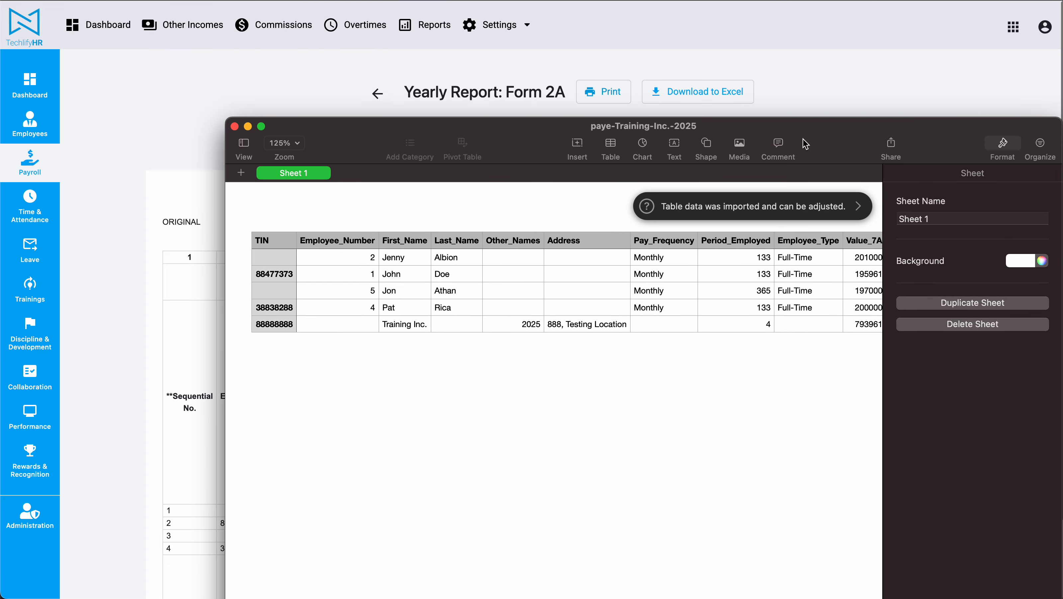
pyautogui.moveTo(808, 131); pyautogui.dragTo(806, 0)
pyautogui.hscroll(10, 485, 111)
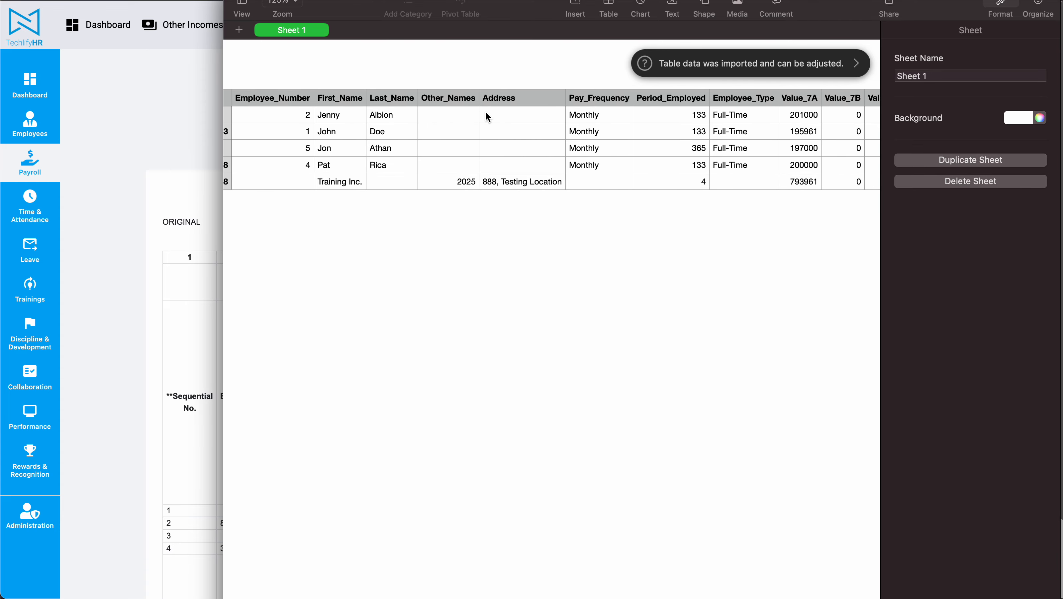
pyautogui.hscroll(15, 435, 147)
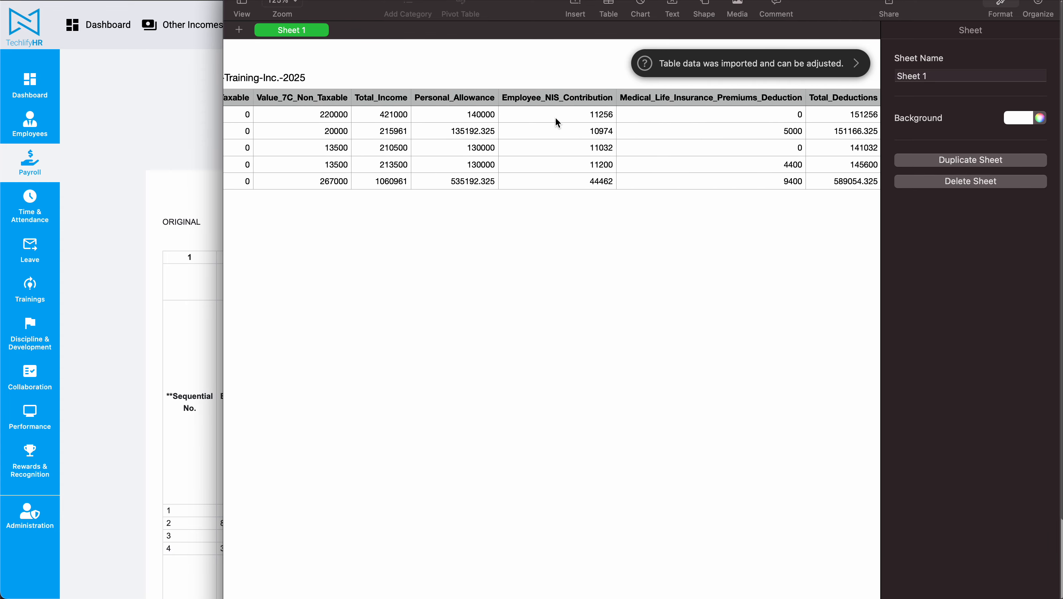
pyautogui.hscroll(6, 658, 122)
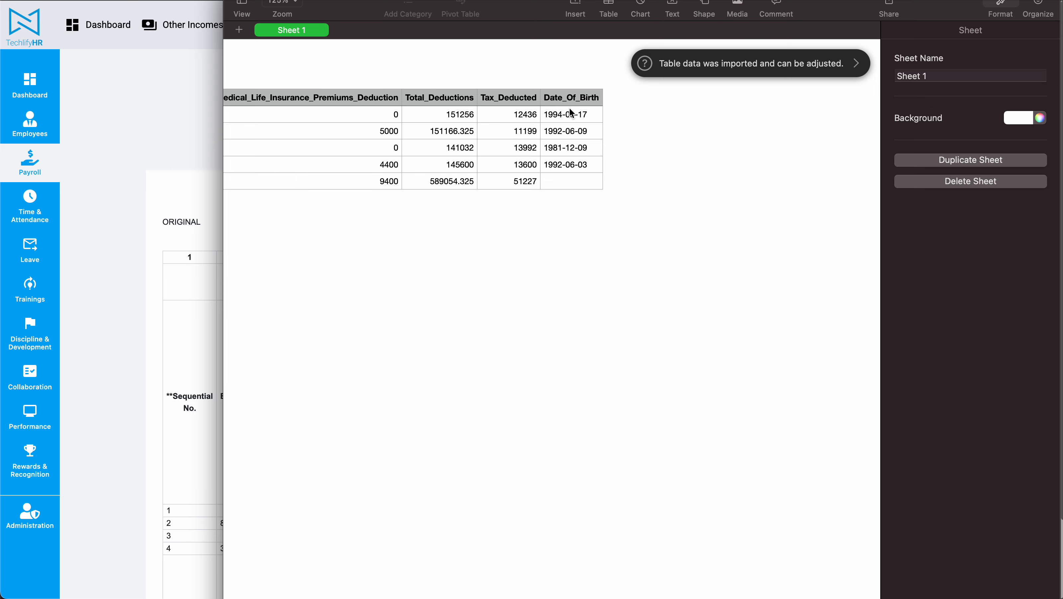
pyautogui.moveTo(569, 113); pyautogui.dragTo(571, 172)
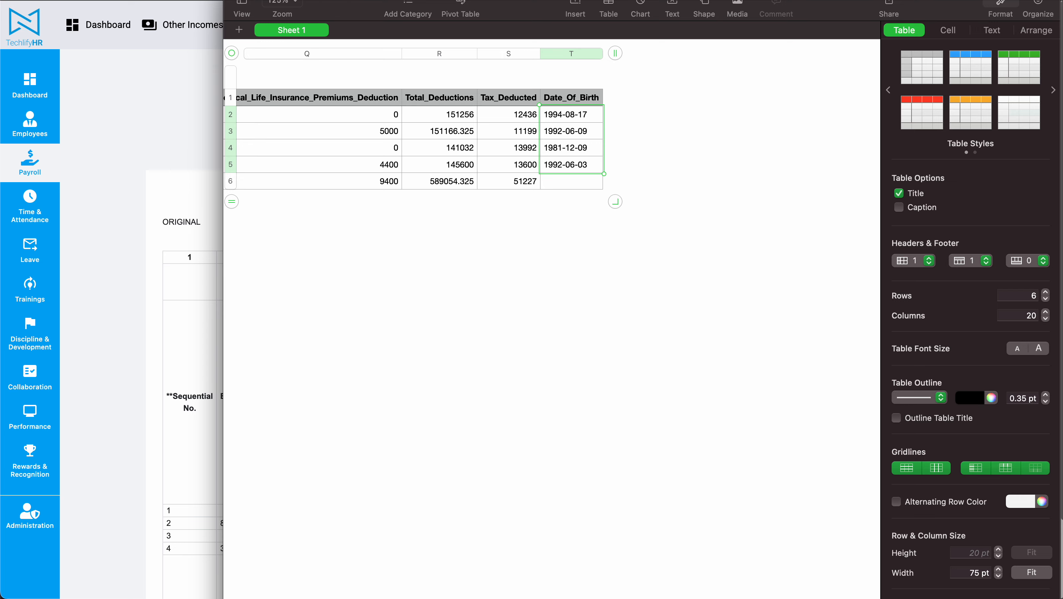
pyautogui.press('super+Tab')
pyautogui.scroll(2, 301, 331)
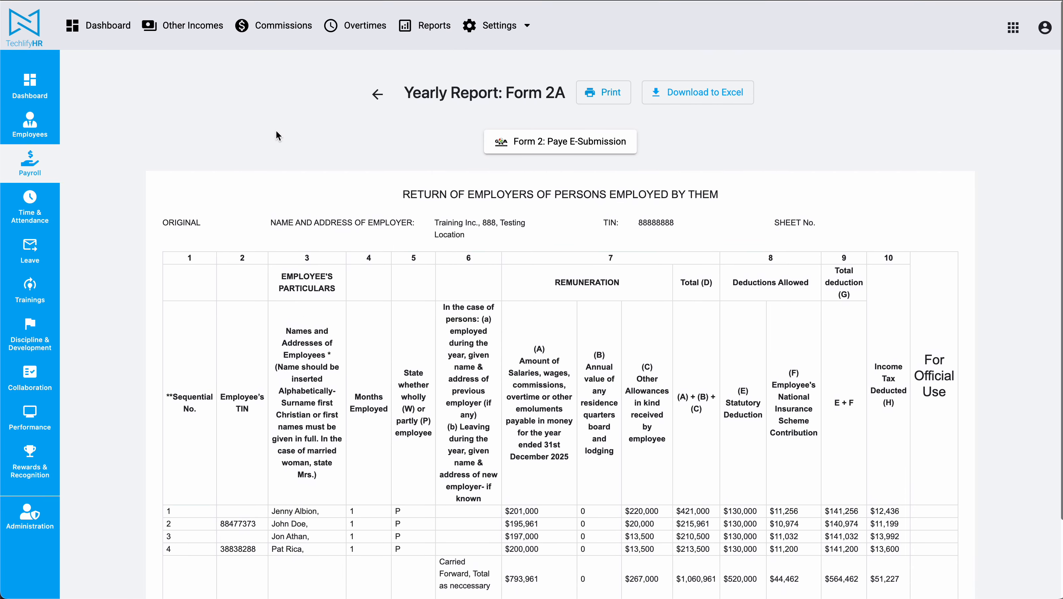
# Open the yearly Form 7B report from the payroll reports and set its year to 2025.
pyautogui.click(425, 25)
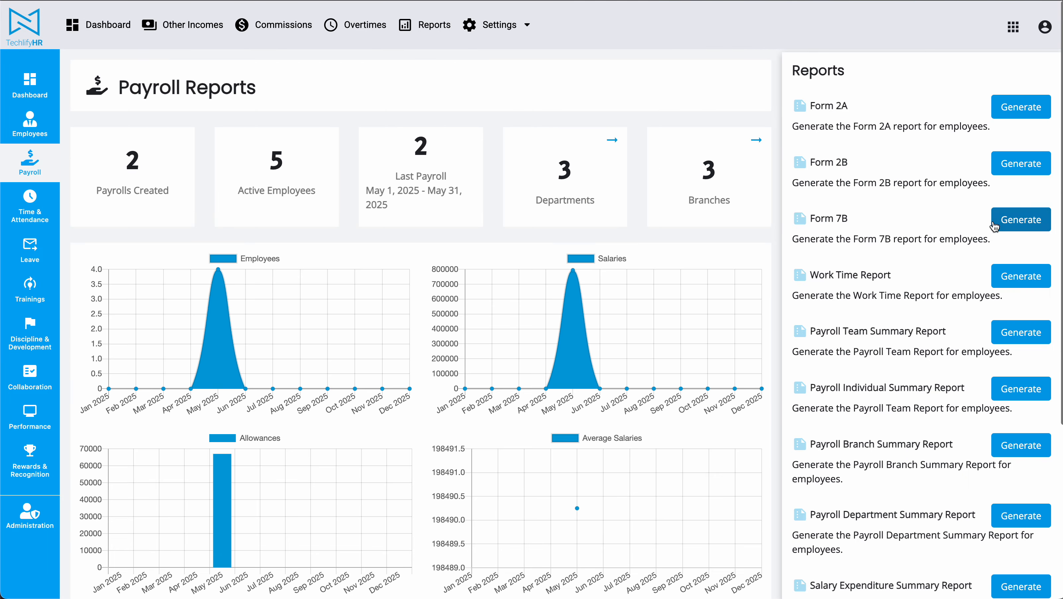
pyautogui.click(997, 219)
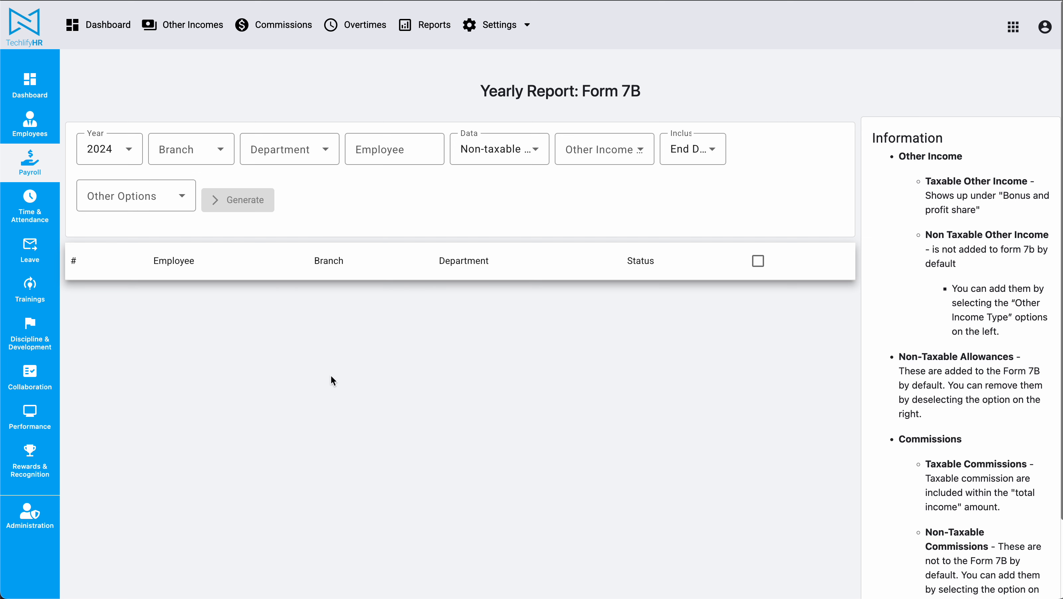
pyautogui.click(110, 149)
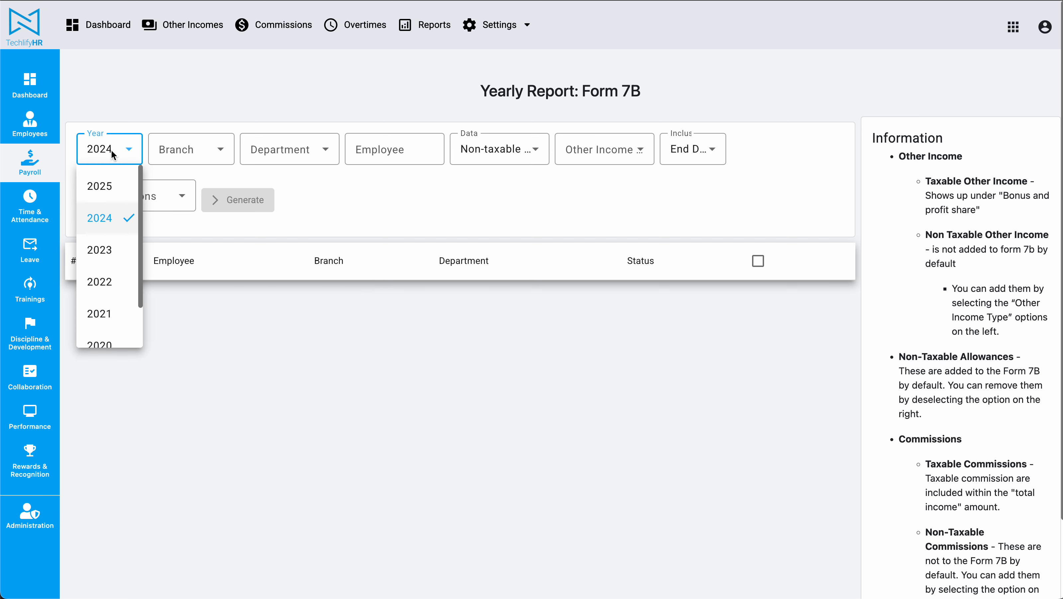
pyautogui.click(103, 189)
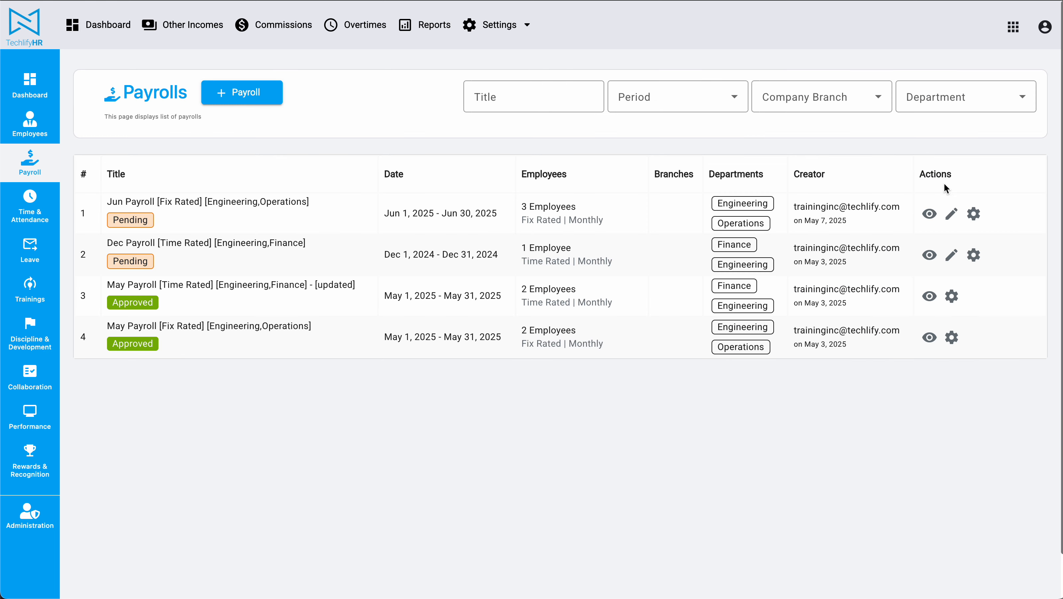
# Open the pending fix-rated June payroll and check its second employee and its end date.
pyautogui.click(929, 214)
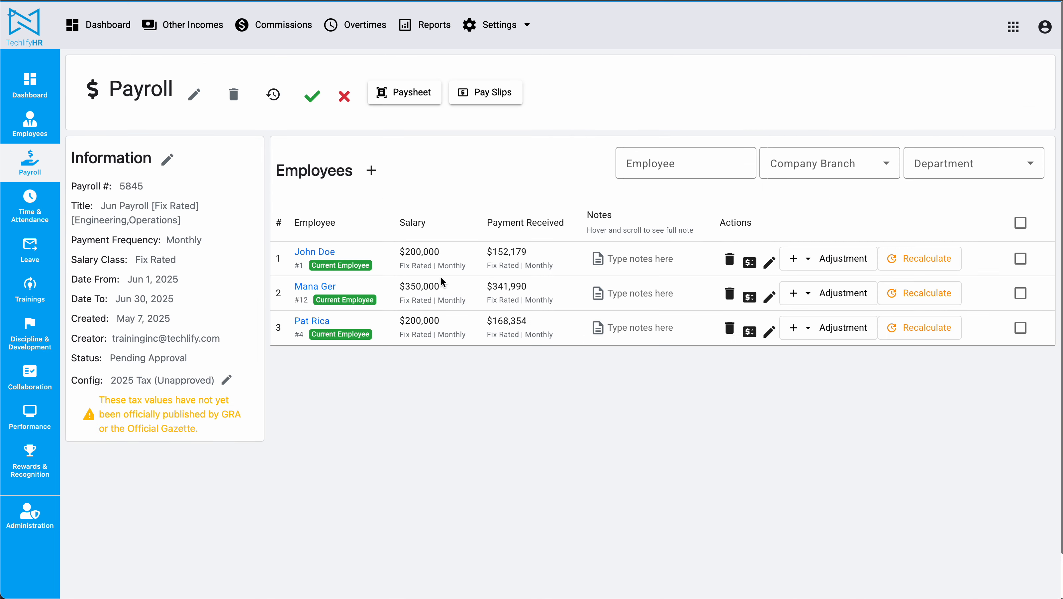
pyautogui.moveTo(285, 284); pyautogui.dragTo(386, 285)
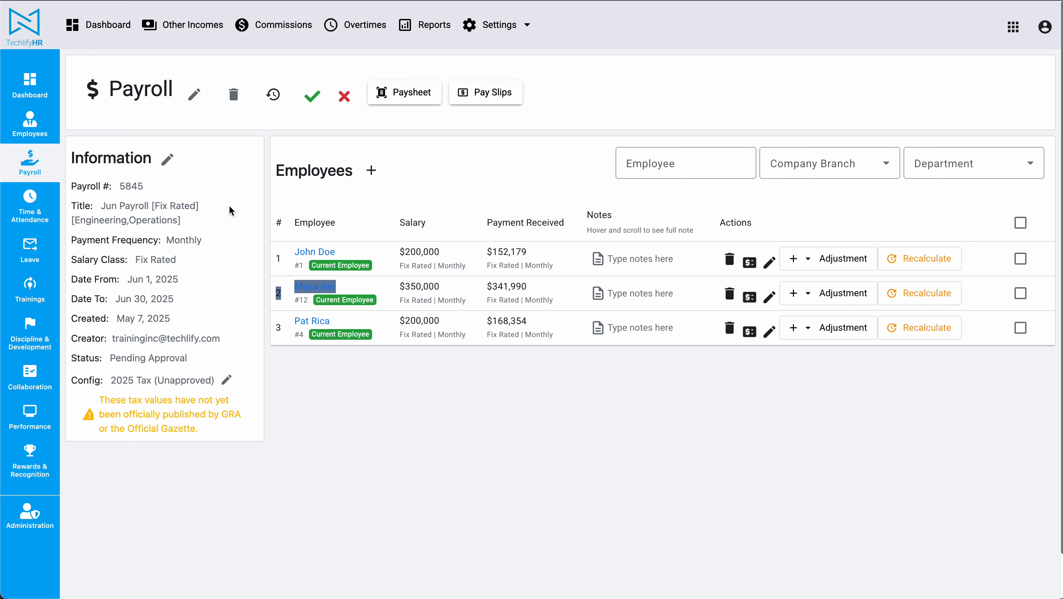
pyautogui.moveTo(127, 279); pyautogui.dragTo(179, 279)
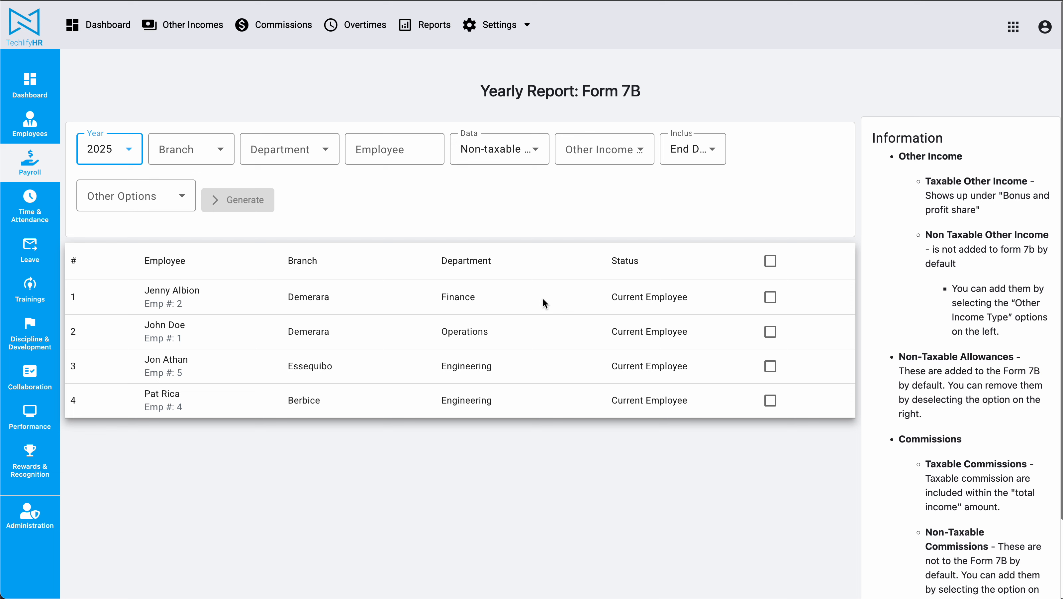
# Check the branch choices on the Form 7B report and filter its employees to the Engineering department.
pyautogui.click(220, 153)
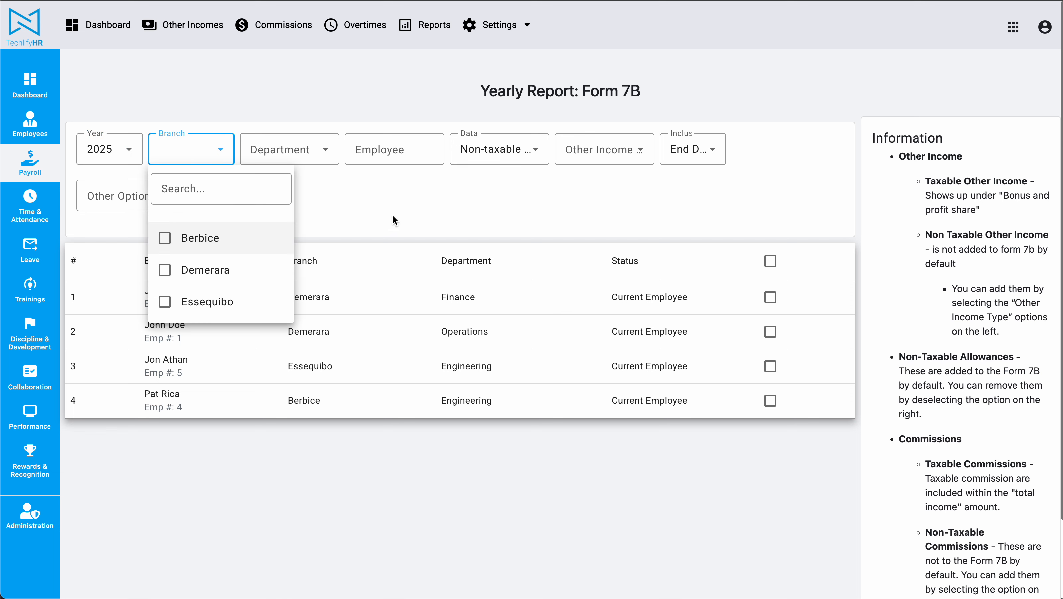
pyautogui.click(320, 216)
pyautogui.click(288, 149)
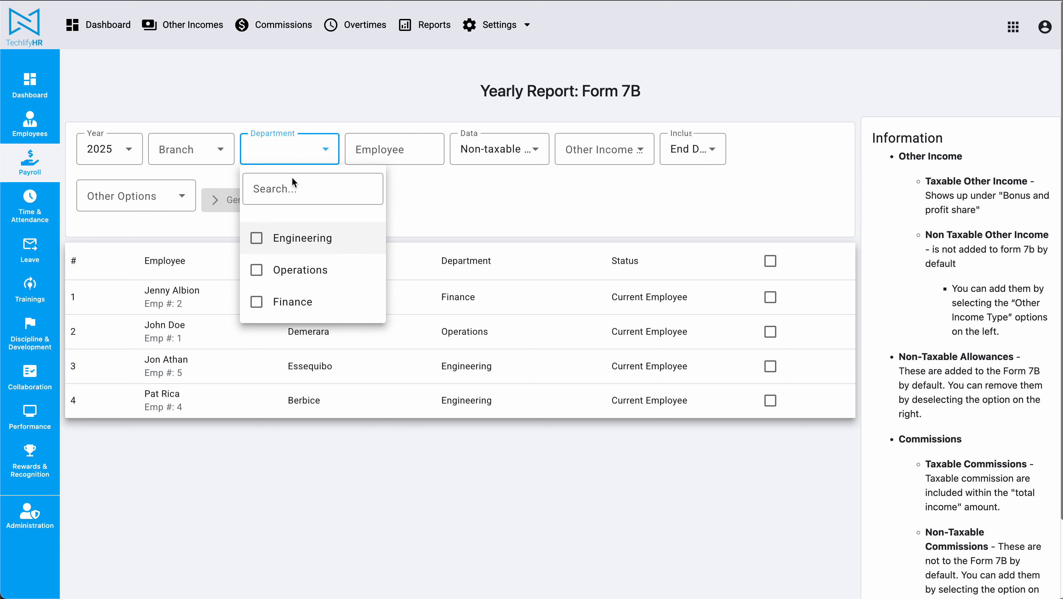
pyautogui.click(258, 240)
pyautogui.click(510, 203)
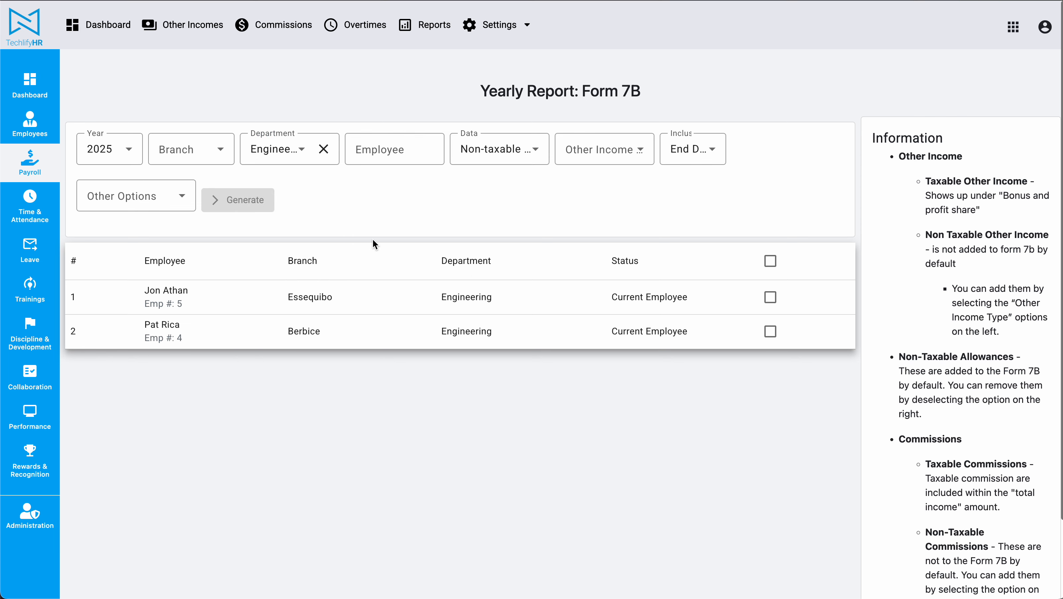
# Add non-taxable commissions and non-taxable other income to the data included in the Form 7B report.
pyautogui.click(499, 149)
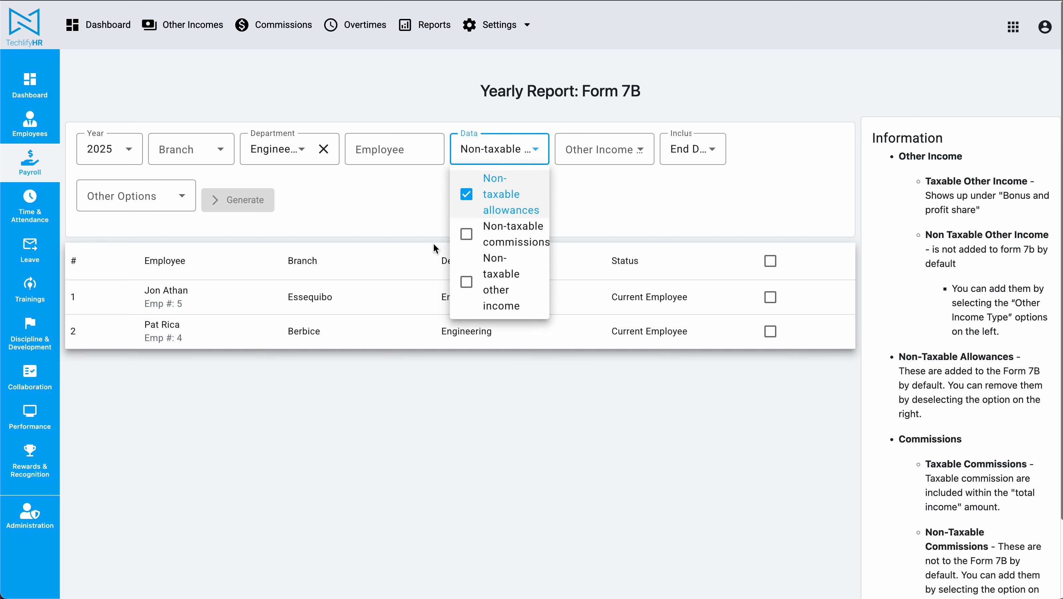
pyautogui.click(466, 234)
pyautogui.click(492, 290)
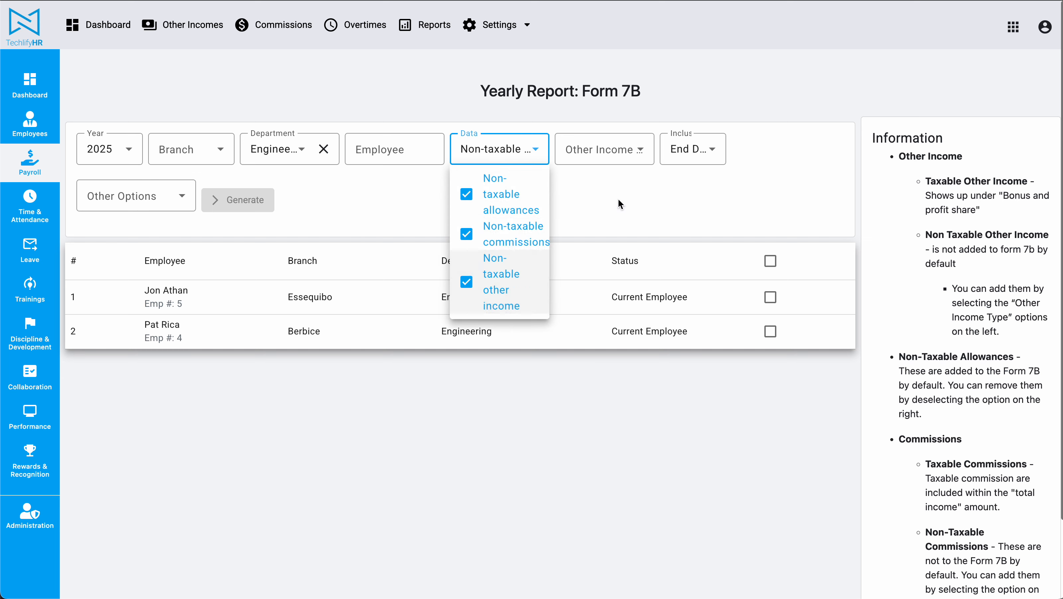
pyautogui.click(593, 218)
# Review the available other income types and the additional Form 7B options without selecting any.
pyautogui.click(627, 154)
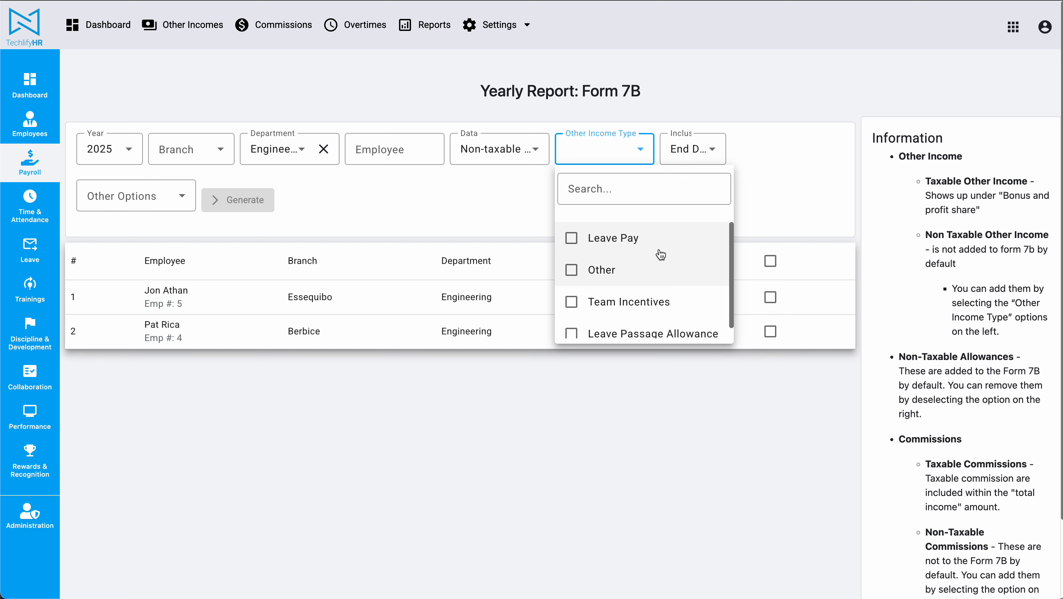
pyautogui.scroll(-1, 632, 323)
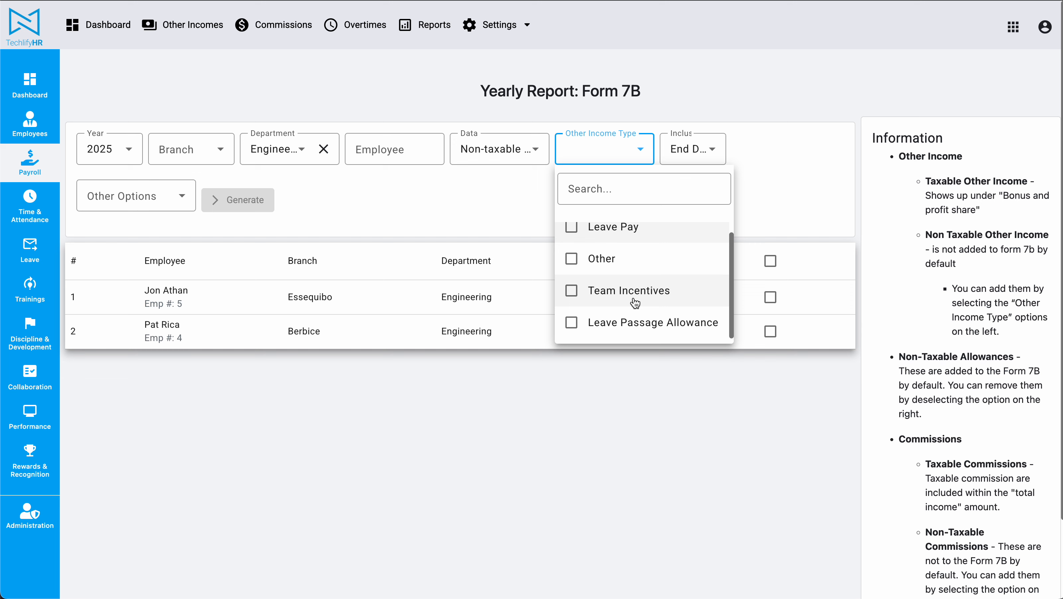
pyautogui.scroll(1, 634, 294)
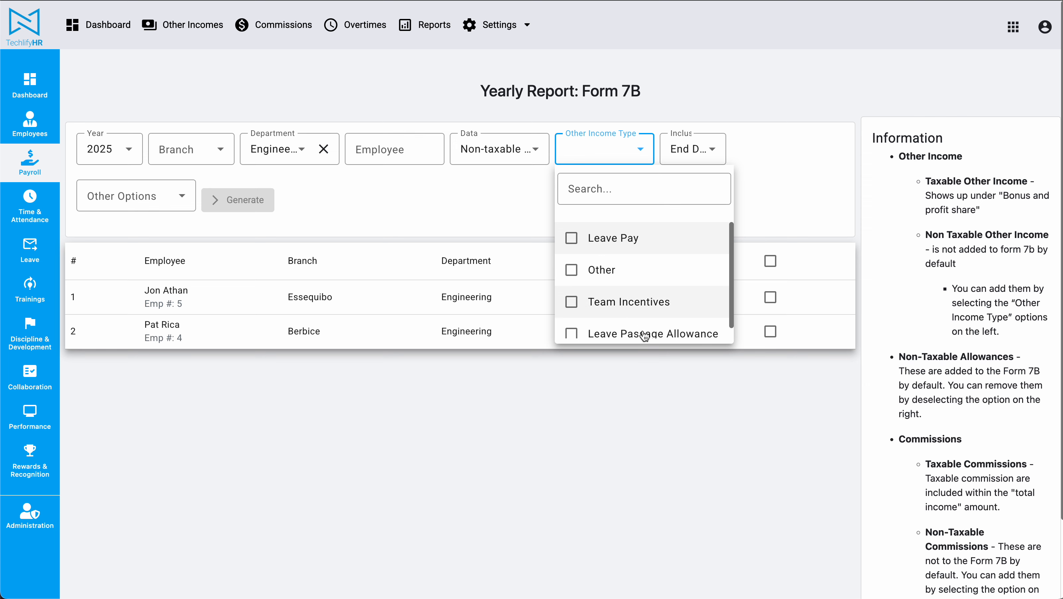
pyautogui.click(805, 180)
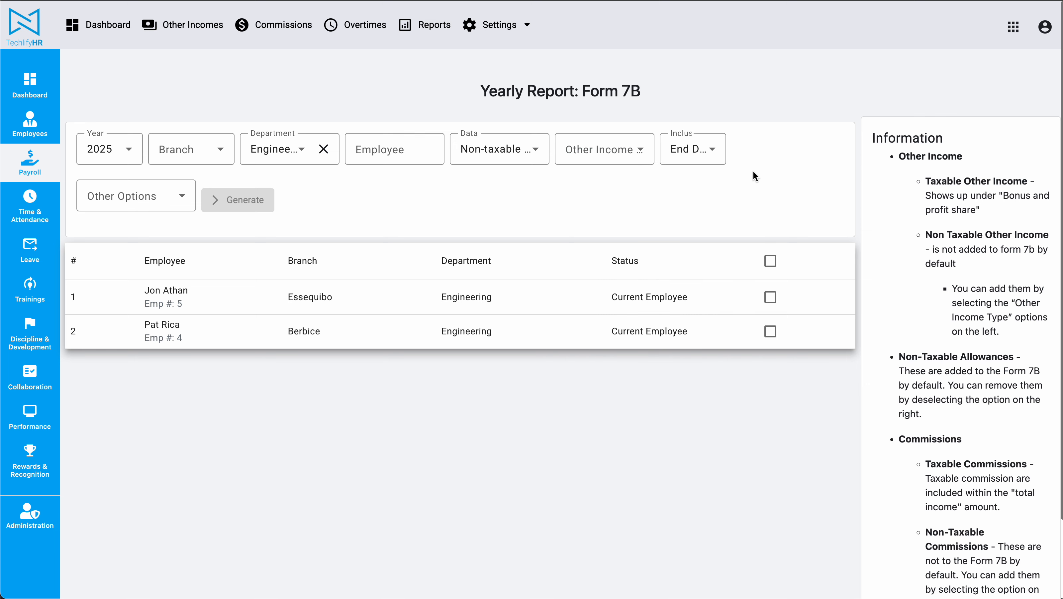
pyautogui.click(115, 201)
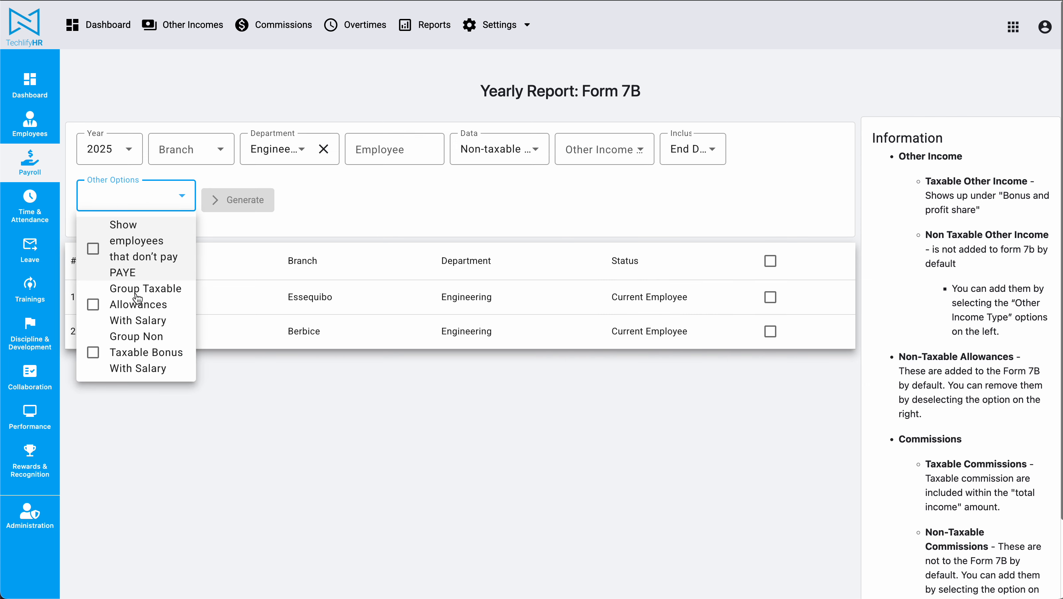
pyautogui.click(359, 471)
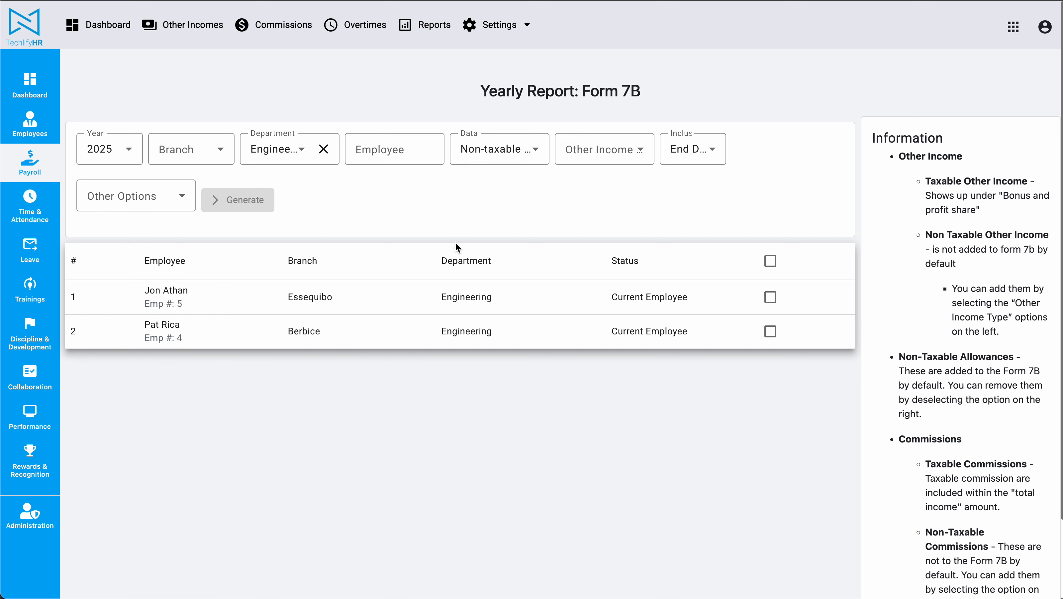
# Select all listed employees and read the Form 7B notes on other income, non-taxable allowances and commissions.
pyautogui.click(771, 261)
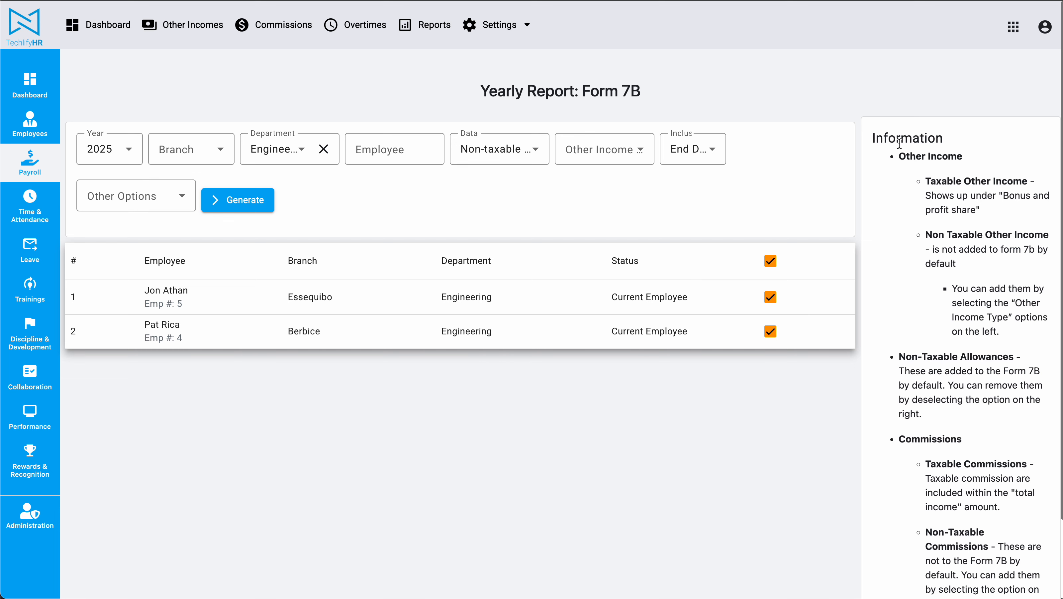
pyautogui.moveTo(869, 138); pyautogui.dragTo(1032, 544)
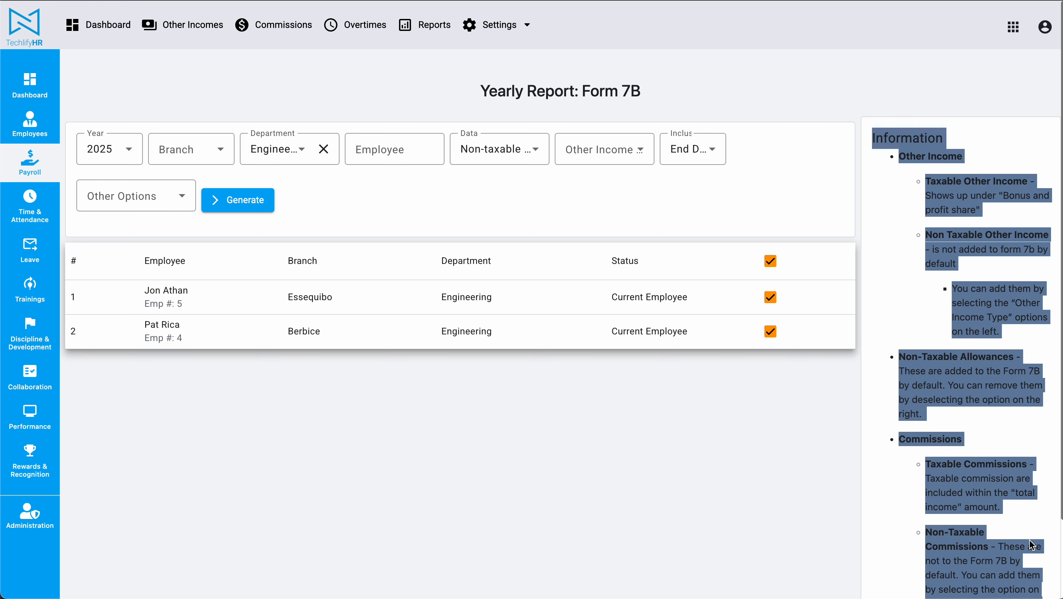
pyautogui.click(1033, 546)
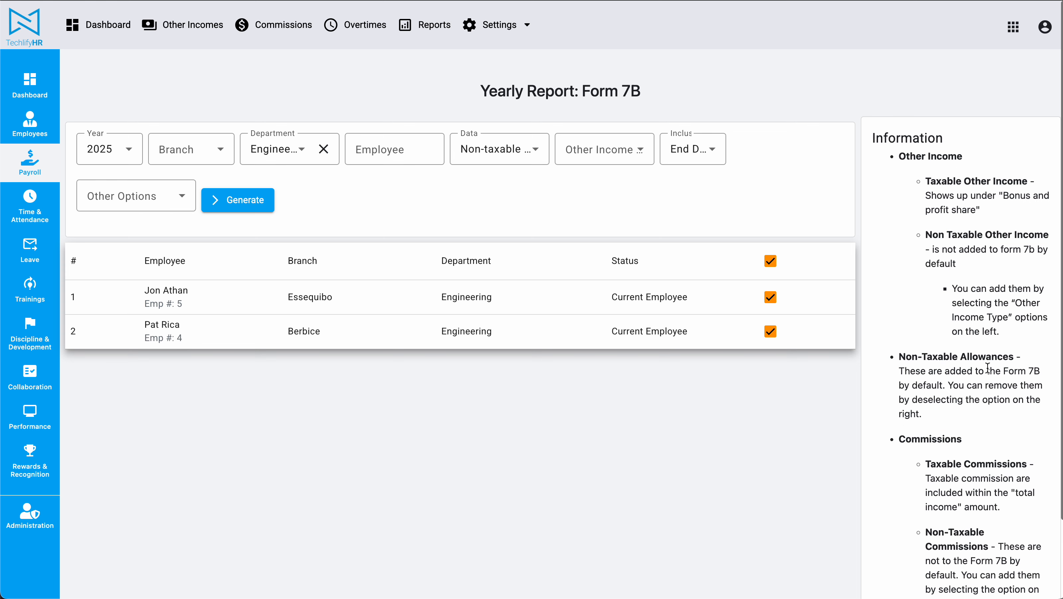
pyautogui.scroll(-2, 988, 368)
pyautogui.moveTo(977, 571); pyautogui.dragTo(893, 233)
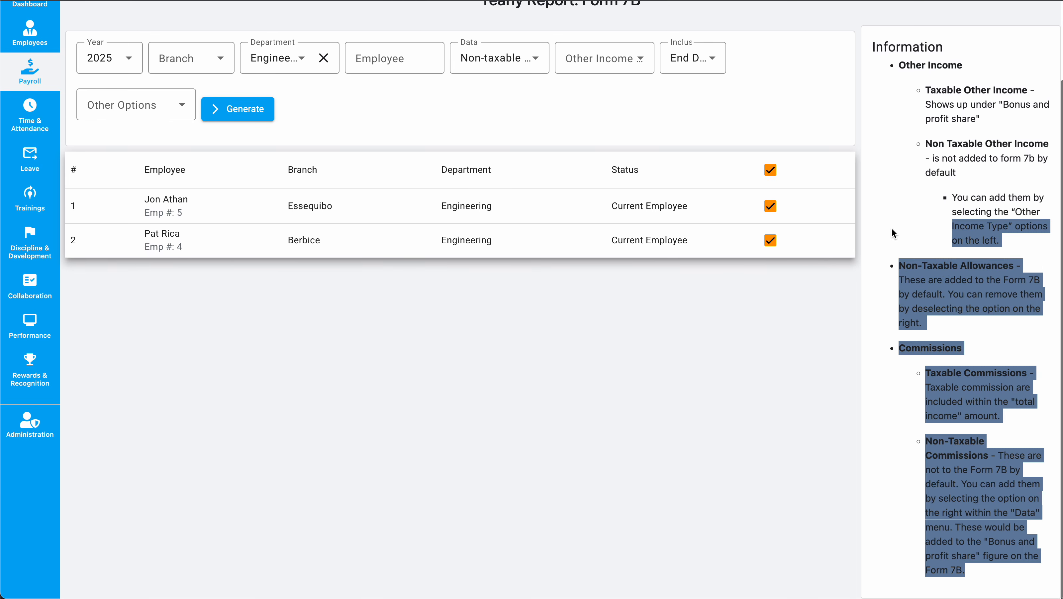
pyautogui.scroll(2, 893, 233)
pyautogui.click(899, 152)
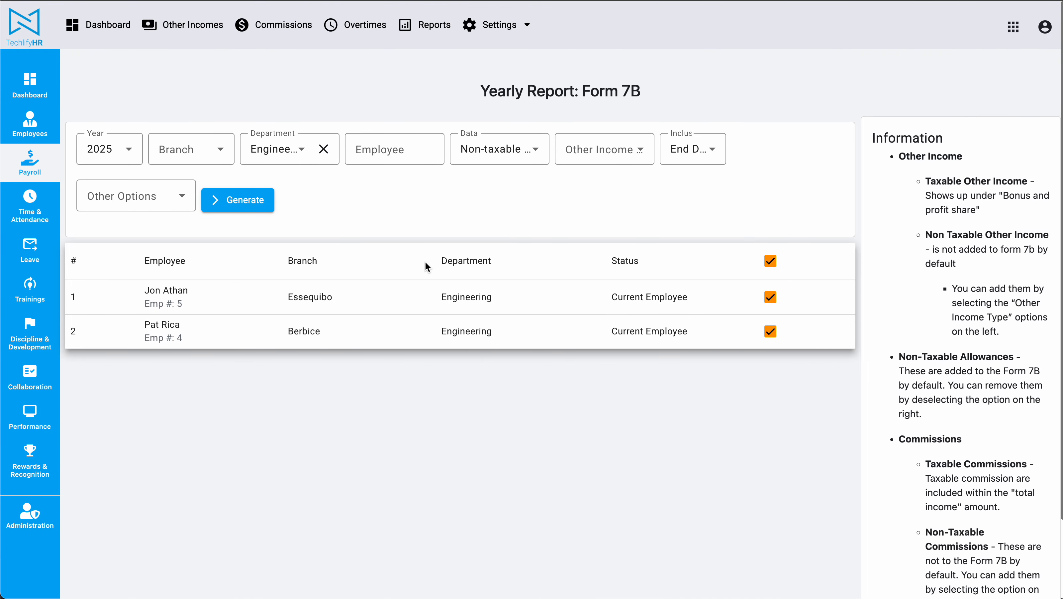
# Generate the Form 7B report for the selected employees and review each employee's original and duplicate certificates.
pyautogui.click(264, 206)
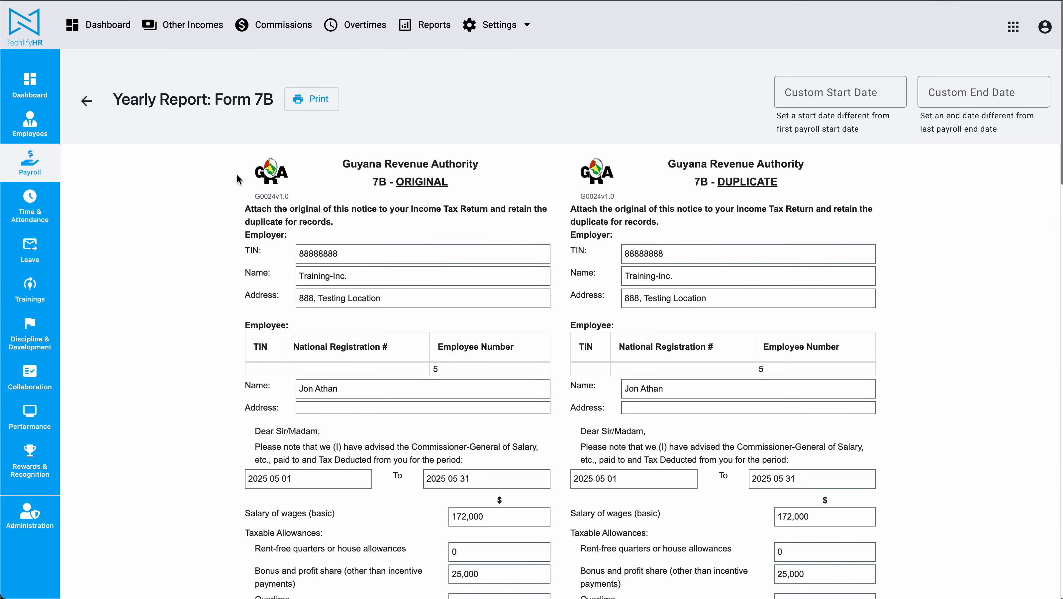
pyautogui.scroll(-20, 237, 175)
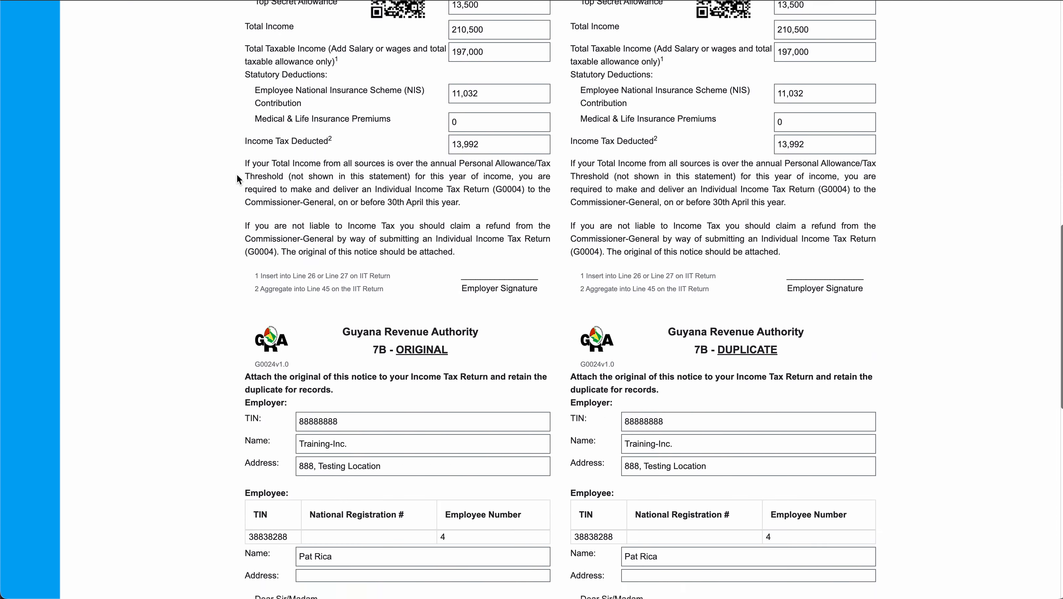
pyautogui.scroll(-7, 237, 175)
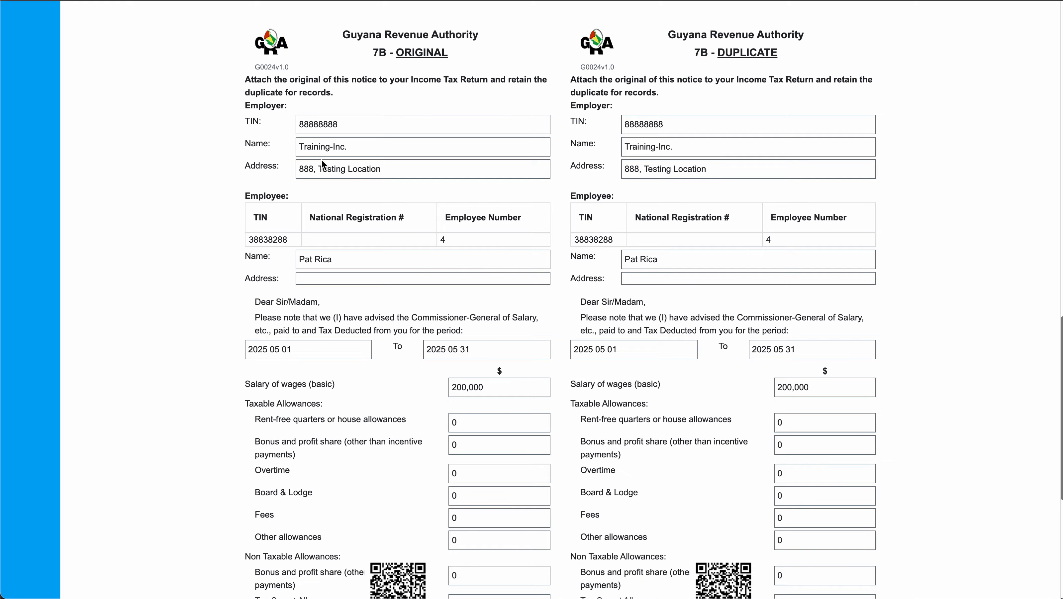
pyautogui.scroll(20, 302, 259)
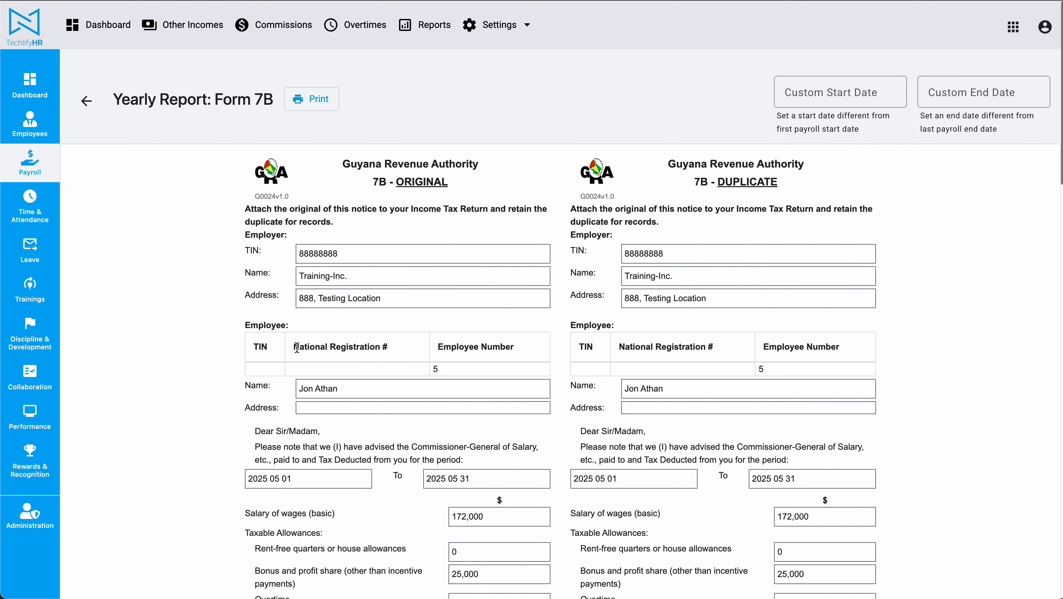
pyautogui.tripleClick(304, 388)
pyautogui.click(469, 362)
# Preview the printed pages of the Form 7B report and close the print preview without saving.
pyautogui.click(321, 102)
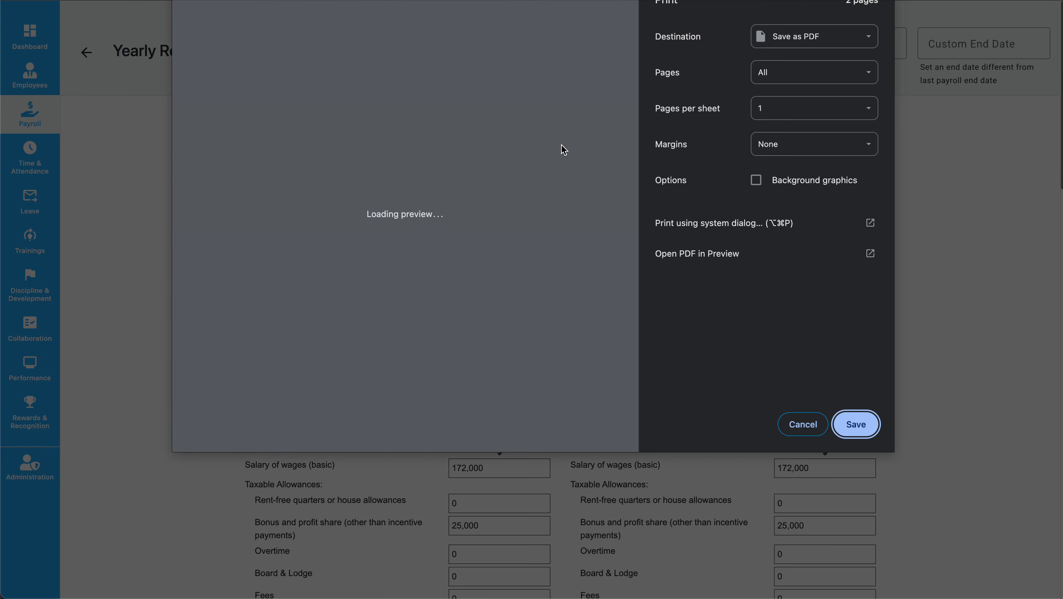
pyautogui.scroll(-7, 436, 102)
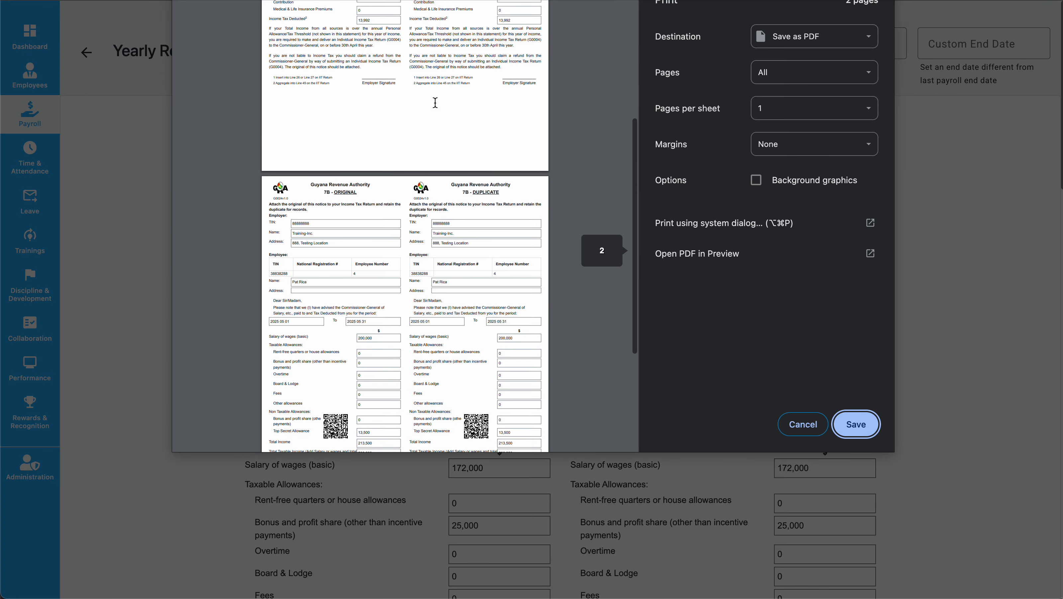
pyautogui.scroll(5, 435, 102)
pyautogui.scroll(-12, 435, 102)
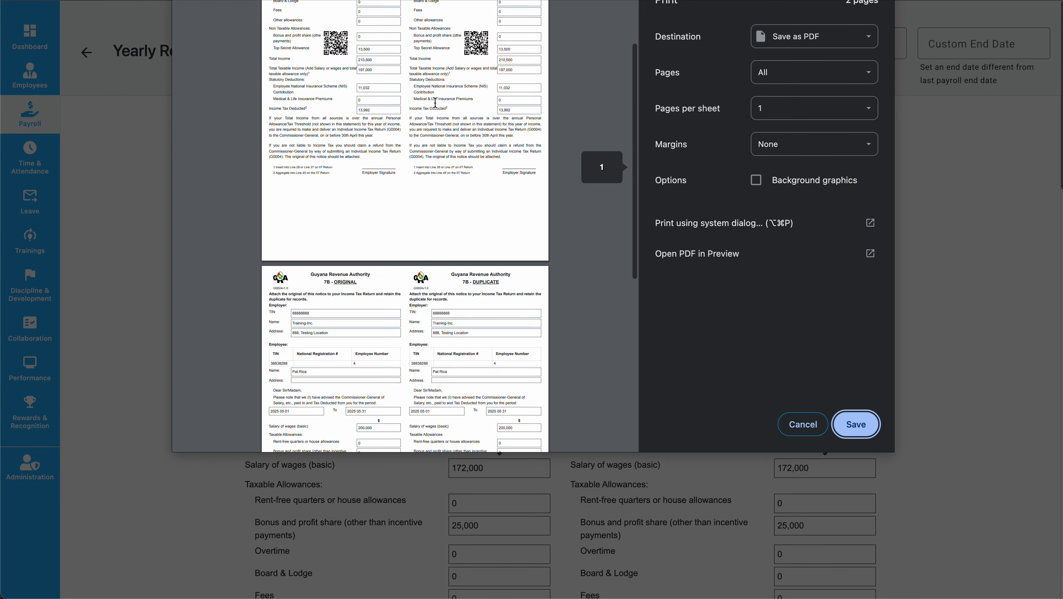
pyautogui.click(809, 428)
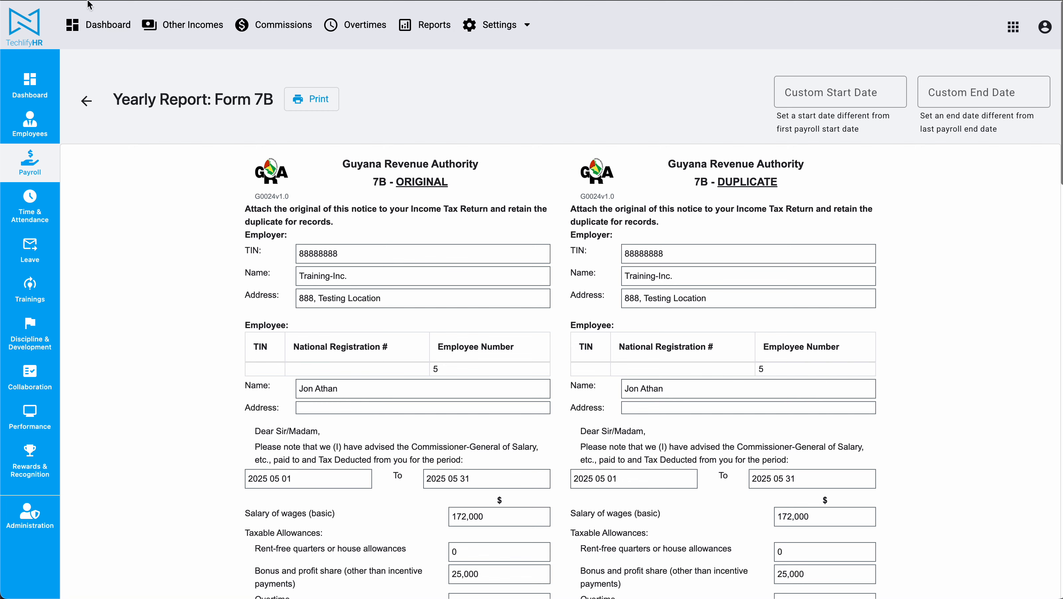
# Return to the Form 7B report filters and examine the explanation and choices of the payroll inclusion date setting.
pyautogui.click(86, 100)
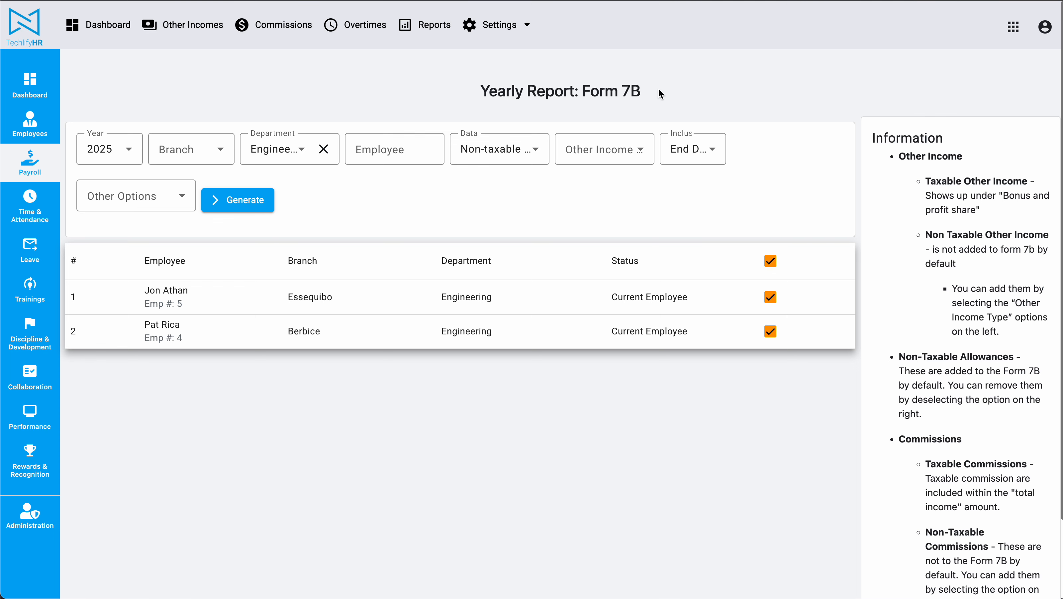
pyautogui.click(691, 149)
pyautogui.click(699, 103)
pyautogui.doubleClick(587, 90)
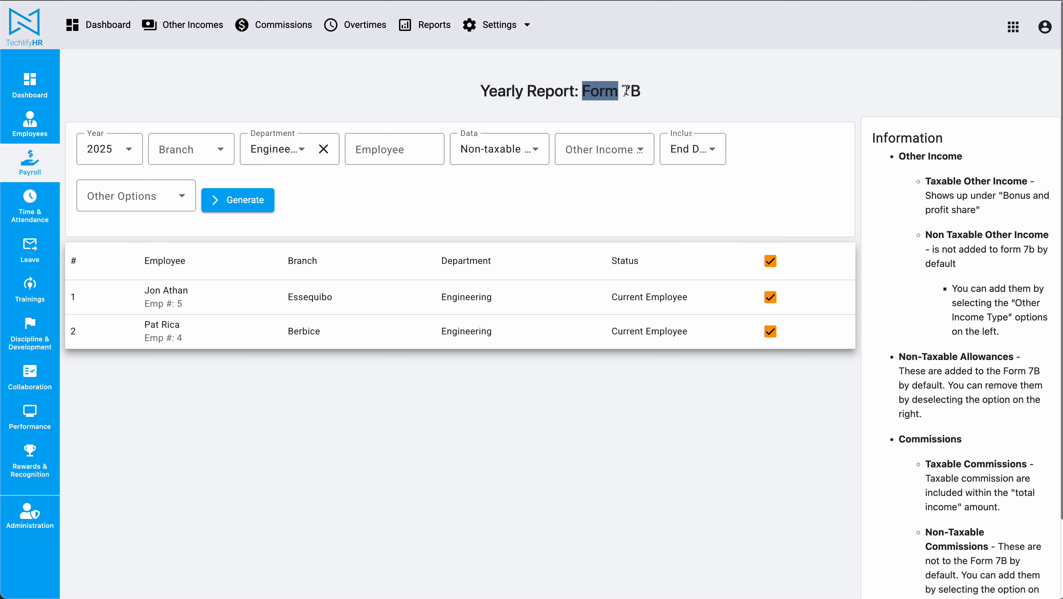
pyautogui.click(719, 102)
pyautogui.moveTo(690, 148)
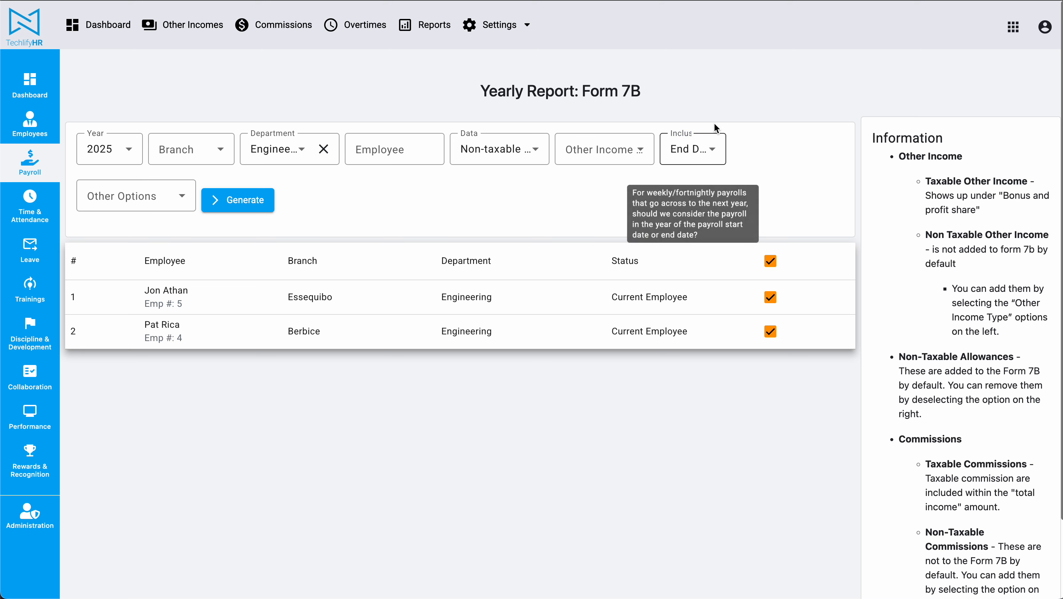
pyautogui.click(687, 151)
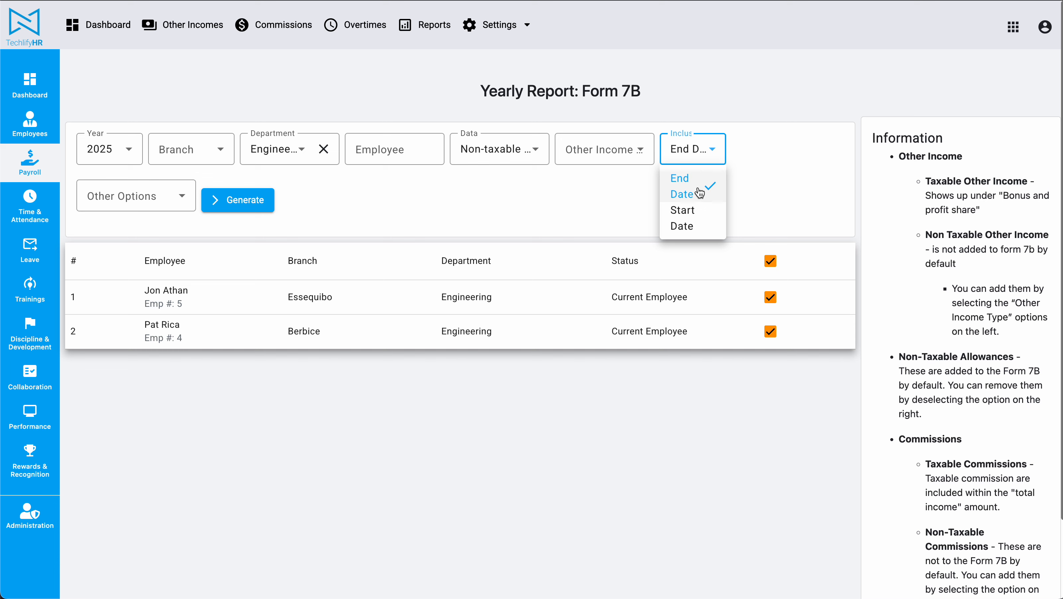
pyautogui.click(775, 143)
# Choose End Date as the basis for including weekly or fortnightly payrolls that cross into the next year.
pyautogui.moveTo(686, 150)
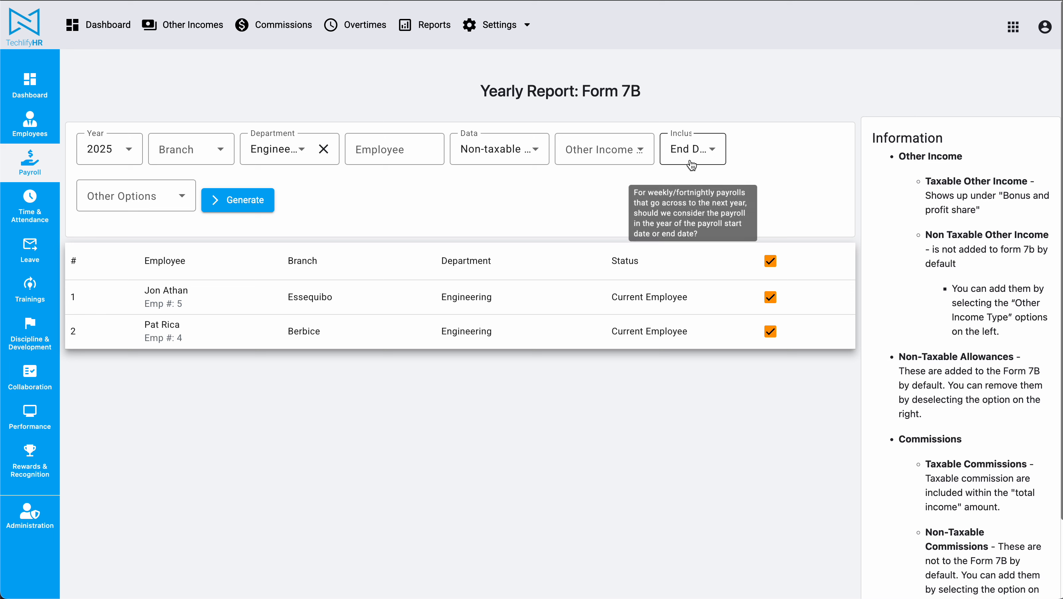
pyautogui.click(693, 148)
pyautogui.click(755, 152)
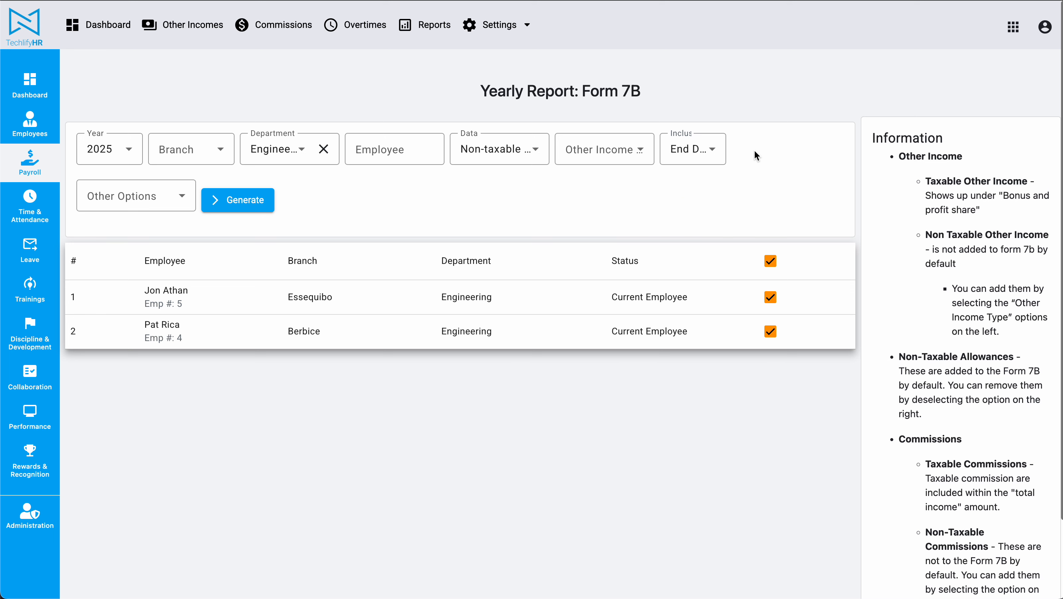
pyautogui.click(684, 148)
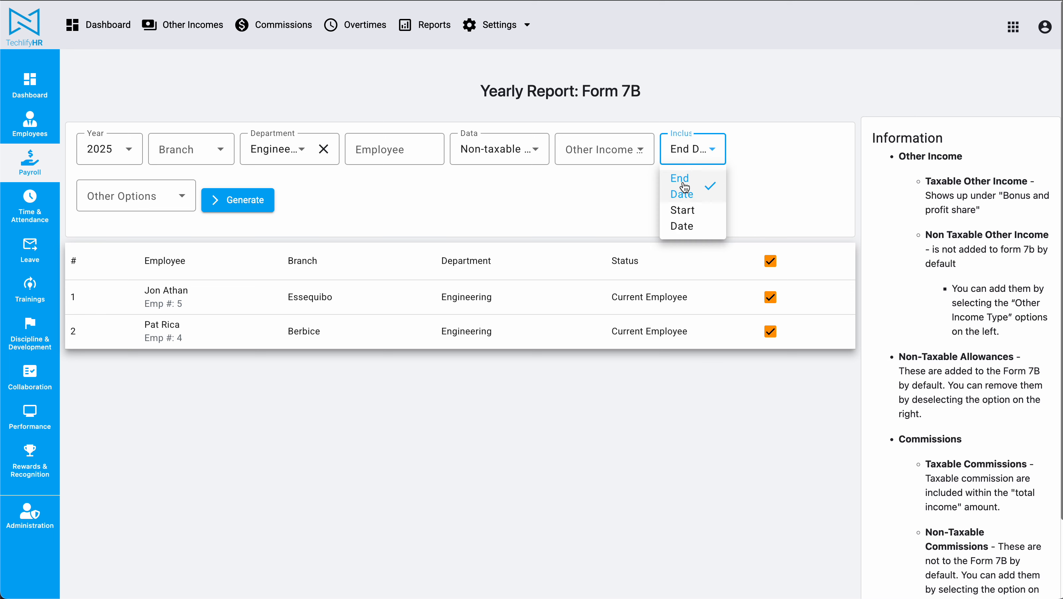
pyautogui.click(751, 179)
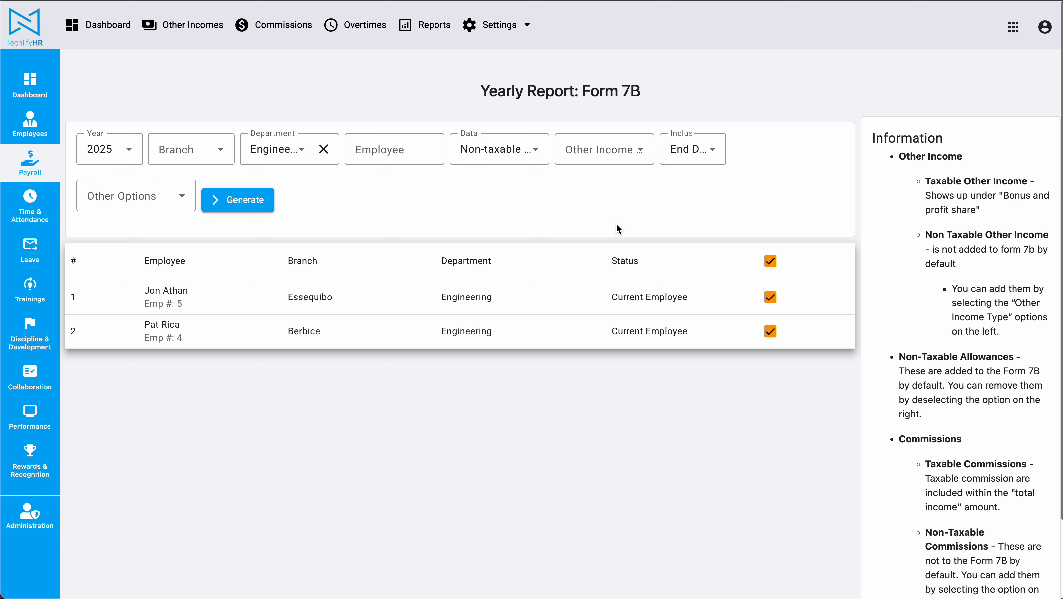
pyautogui.click(693, 150)
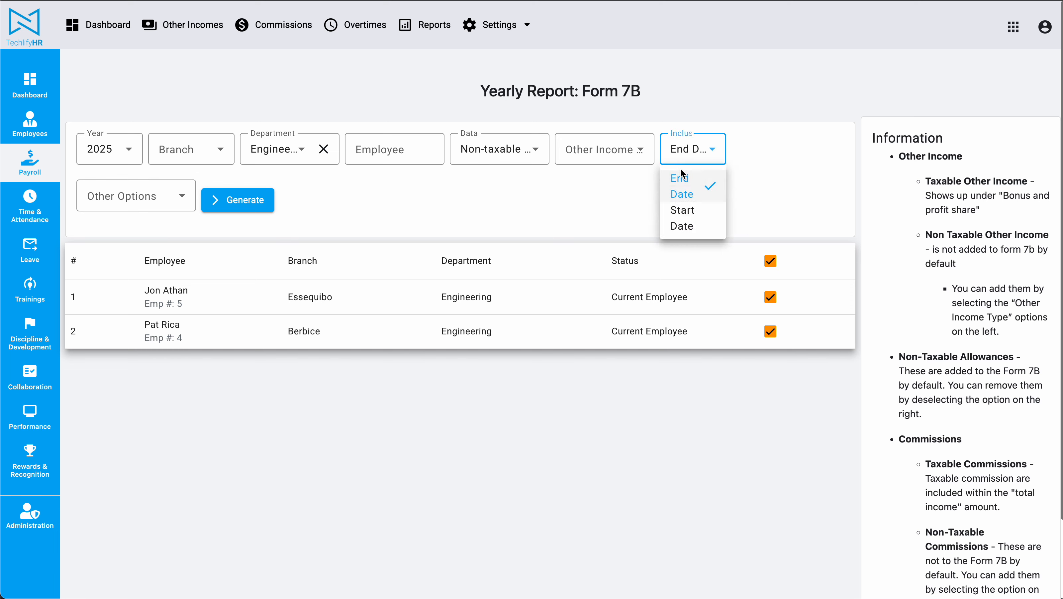
pyautogui.click(698, 194)
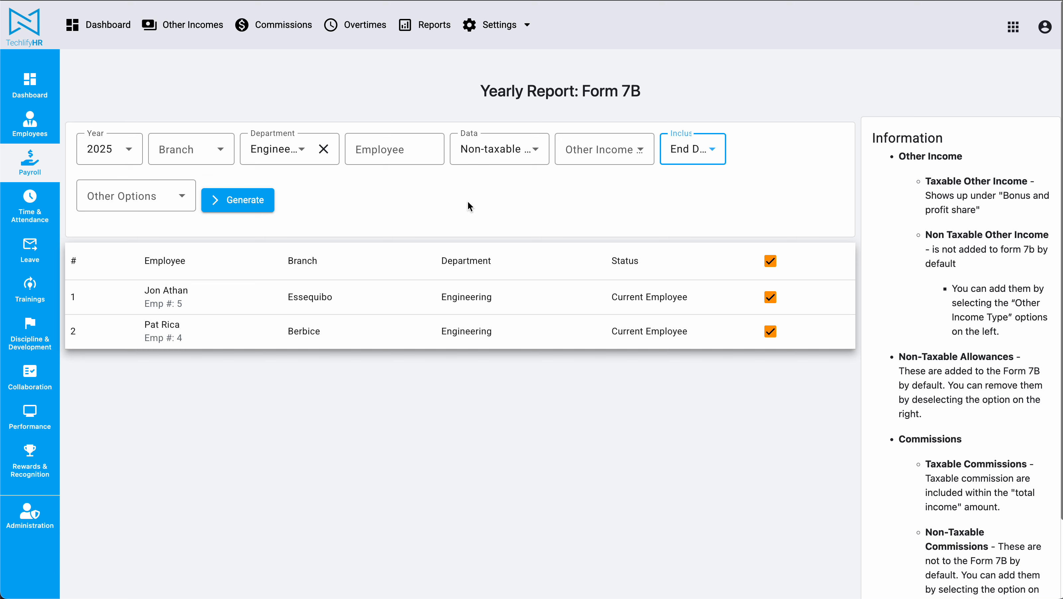
pyautogui.click(686, 149)
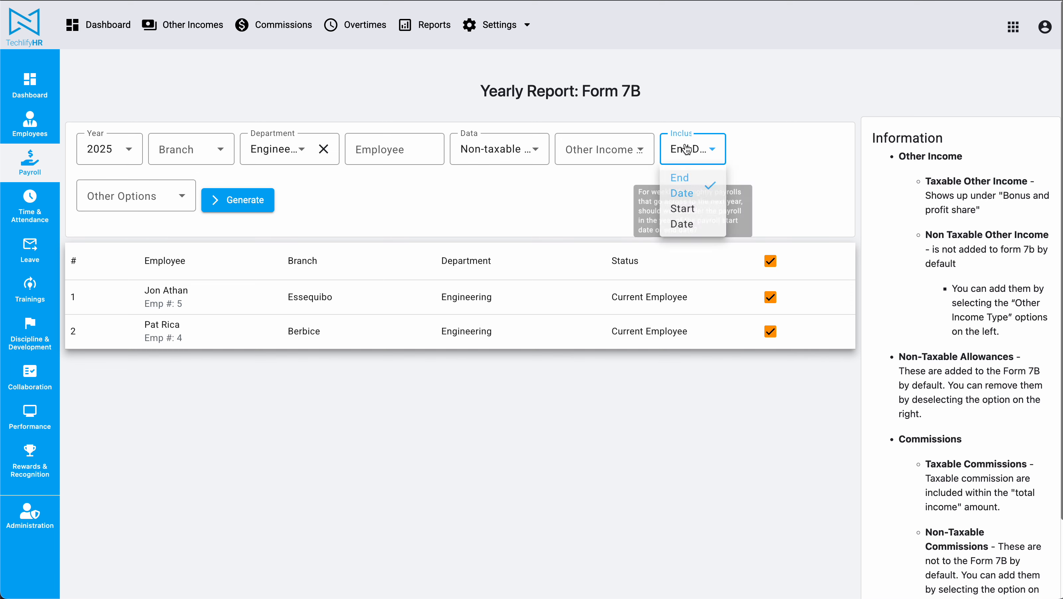
pyautogui.click(763, 188)
# Generate the Form 7B report and read the notes for the custom start and end dates.
pyautogui.click(238, 199)
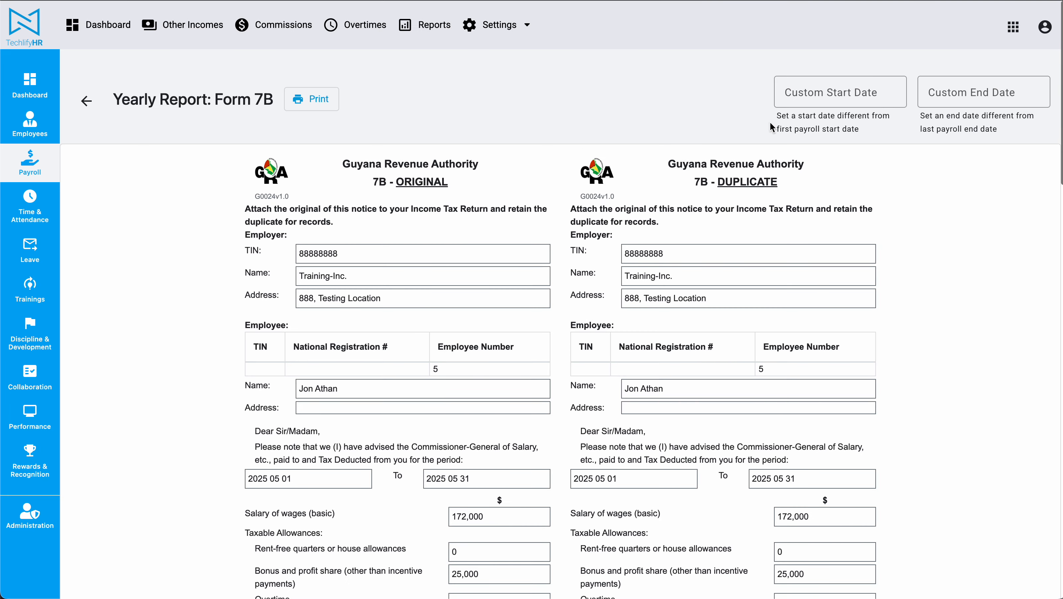
pyautogui.moveTo(776, 113); pyautogui.dragTo(862, 136)
pyautogui.click(862, 135)
pyautogui.moveTo(921, 112); pyautogui.dragTo(1015, 131)
pyautogui.click(1015, 131)
pyautogui.moveTo(776, 112); pyautogui.dragTo(1010, 128)
pyautogui.click(1010, 128)
pyautogui.moveTo(1010, 128); pyautogui.dragTo(767, 109)
pyautogui.click(767, 109)
# Examine the period start and end dates on the first employee's original Form 7B certificate.
pyautogui.scroll(-2, 223, 487)
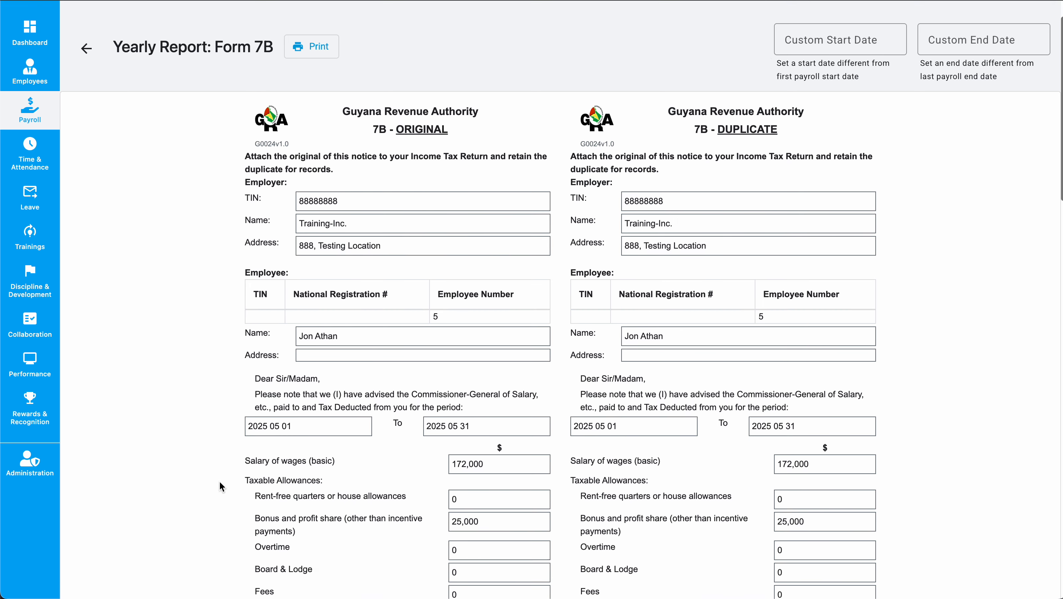
pyautogui.moveTo(251, 425)
pyautogui.mouseDown()
pyautogui.moveTo(292, 426)
pyautogui.moveTo(247, 426)
pyautogui.mouseUp()
pyautogui.doubleClick(284, 426)
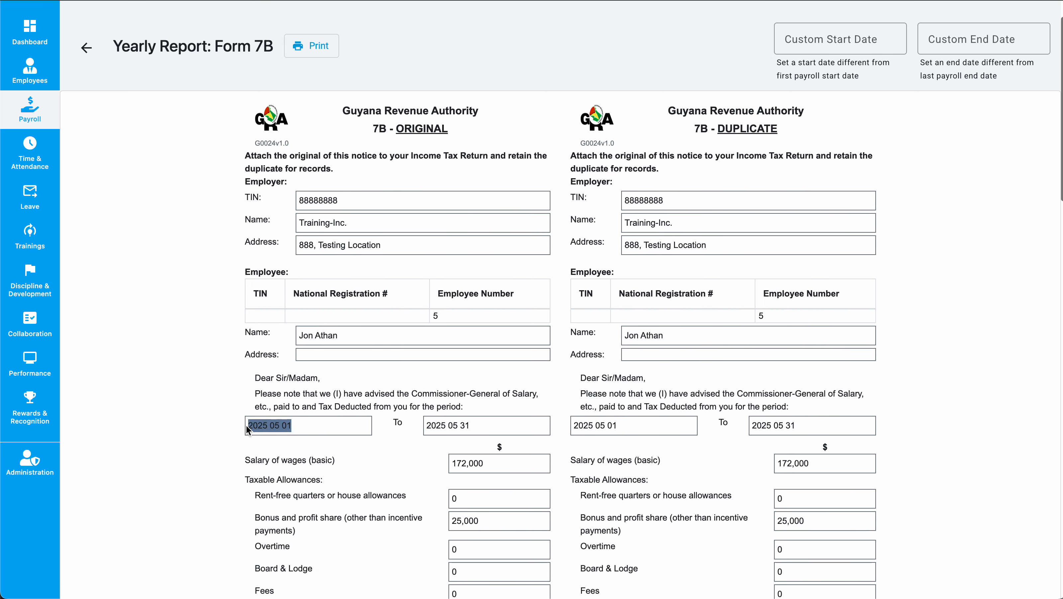
pyautogui.moveTo(427, 426); pyautogui.dragTo(497, 428)
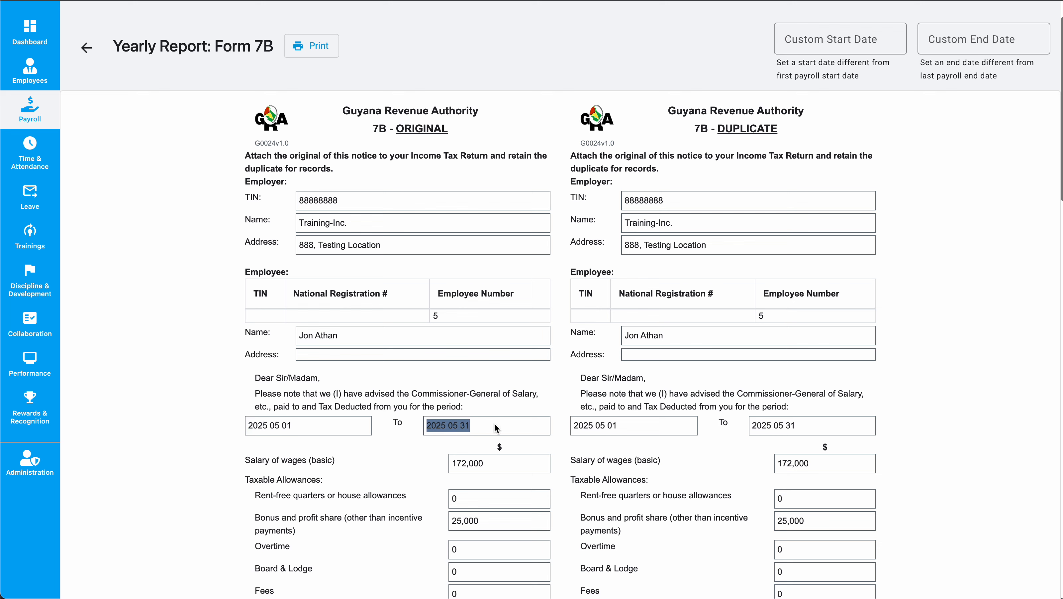
pyautogui.click(498, 428)
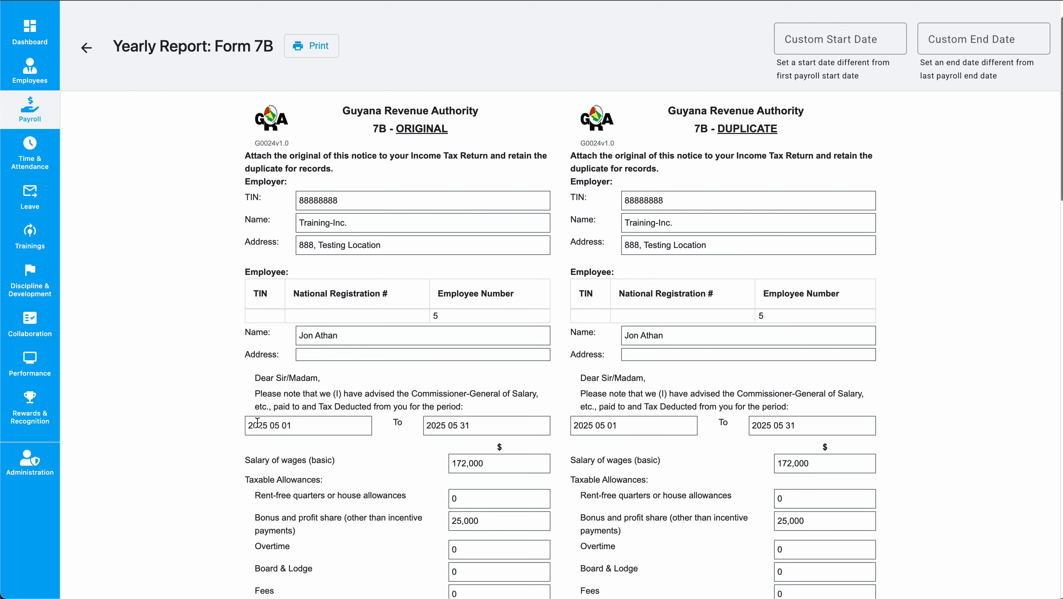
pyautogui.moveTo(248, 426); pyautogui.dragTo(288, 425)
pyautogui.doubleClick(257, 425)
pyautogui.moveTo(426, 426); pyautogui.dragTo(475, 425)
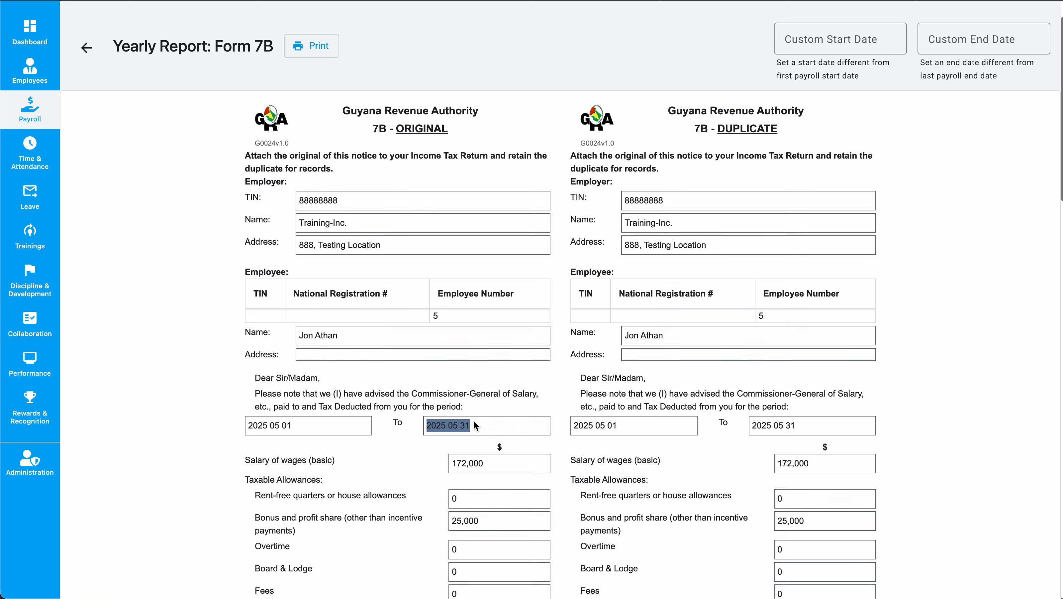
pyautogui.click(476, 425)
pyautogui.scroll(2, 476, 426)
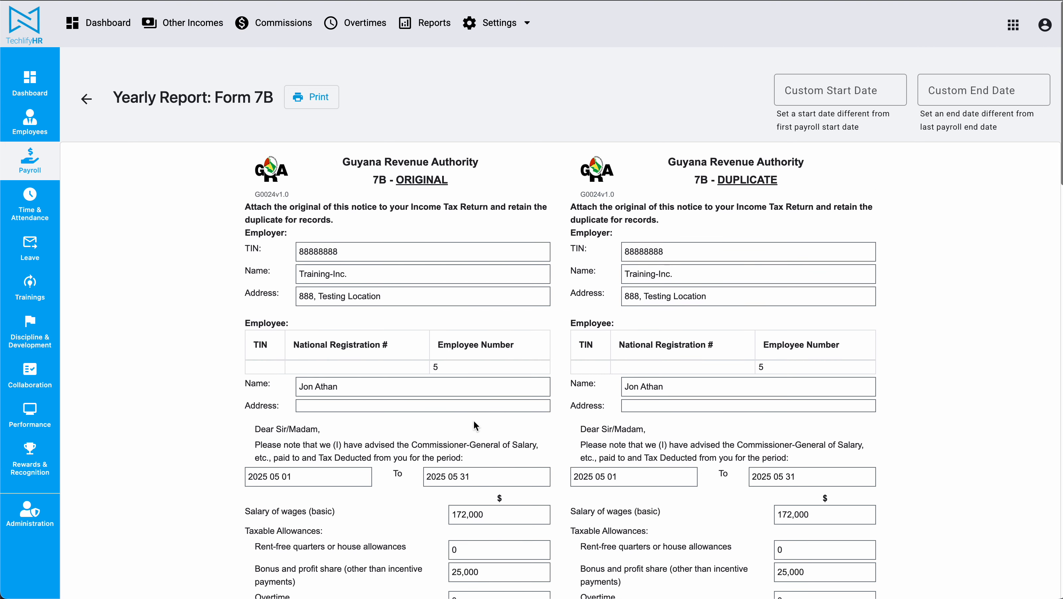
# Set the report's custom start date to 1/1/2025.
pyautogui.click(873, 90)
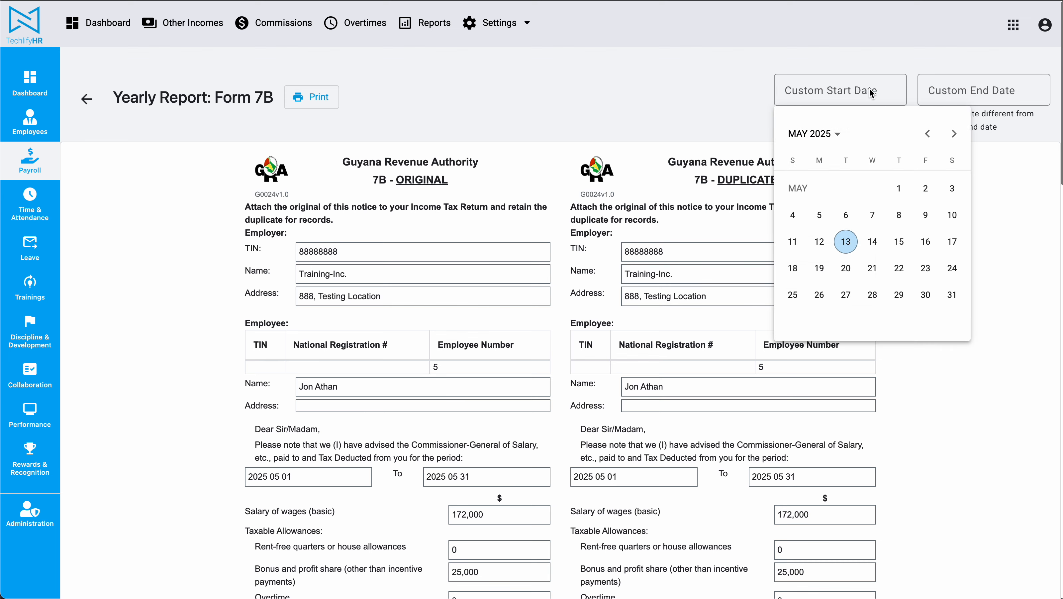
pyautogui.click(925, 134)
pyautogui.click(926, 134)
pyautogui.click(925, 134)
pyautogui.click(926, 134)
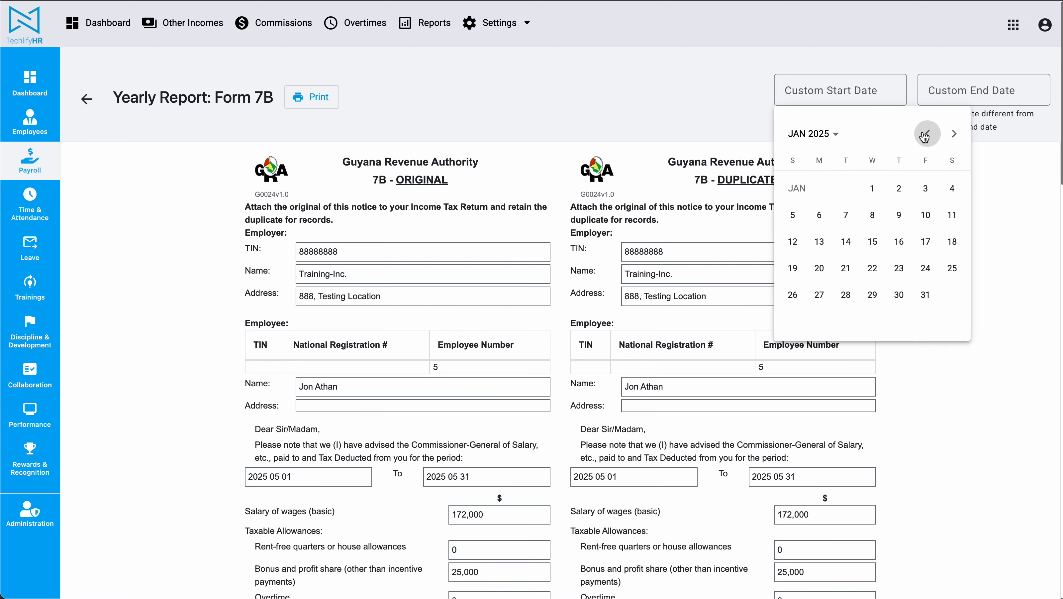
pyautogui.click(925, 136)
pyautogui.click(954, 133)
pyautogui.click(872, 187)
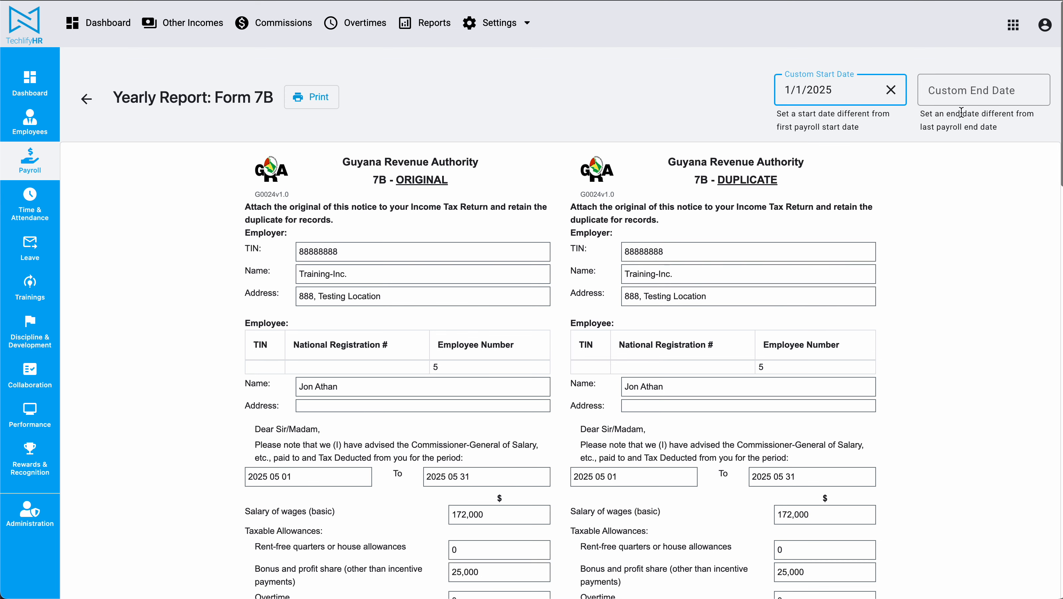
# Set the report's custom end date to 12/31/2025.
pyautogui.click(997, 90)
pyautogui.click(1034, 135)
pyautogui.click(1033, 135)
pyautogui.click(1034, 135)
pyautogui.click(1033, 135)
pyautogui.click(1033, 134)
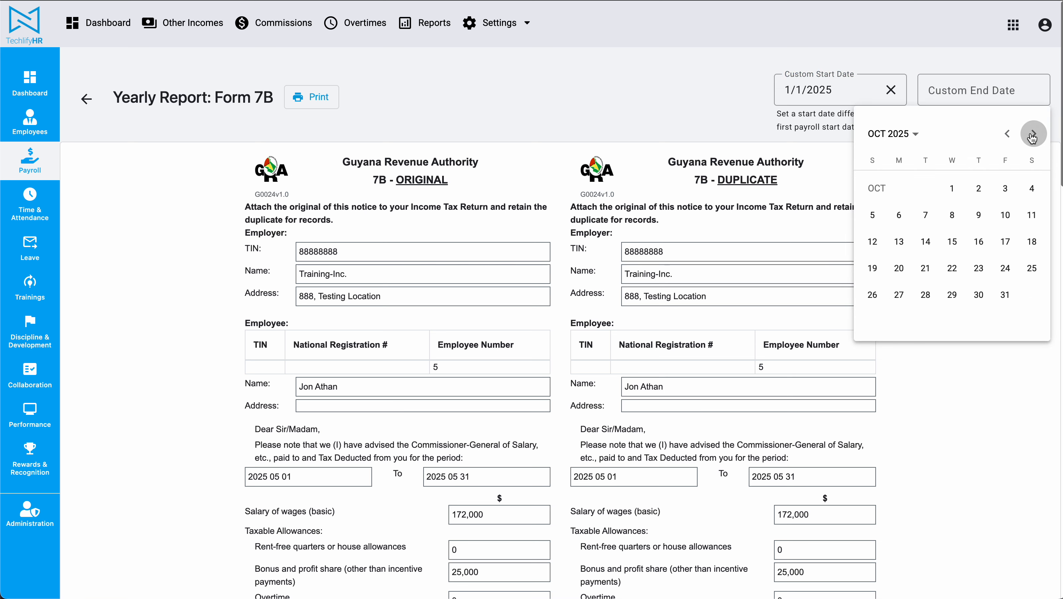
pyautogui.click(1033, 135)
pyautogui.click(1033, 135)
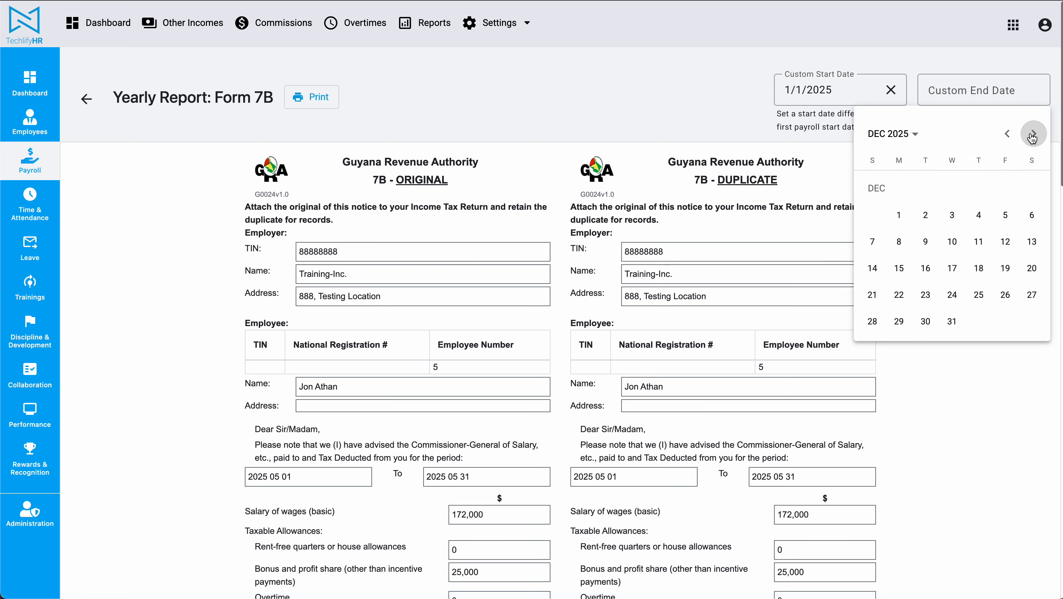
pyautogui.click(952, 321)
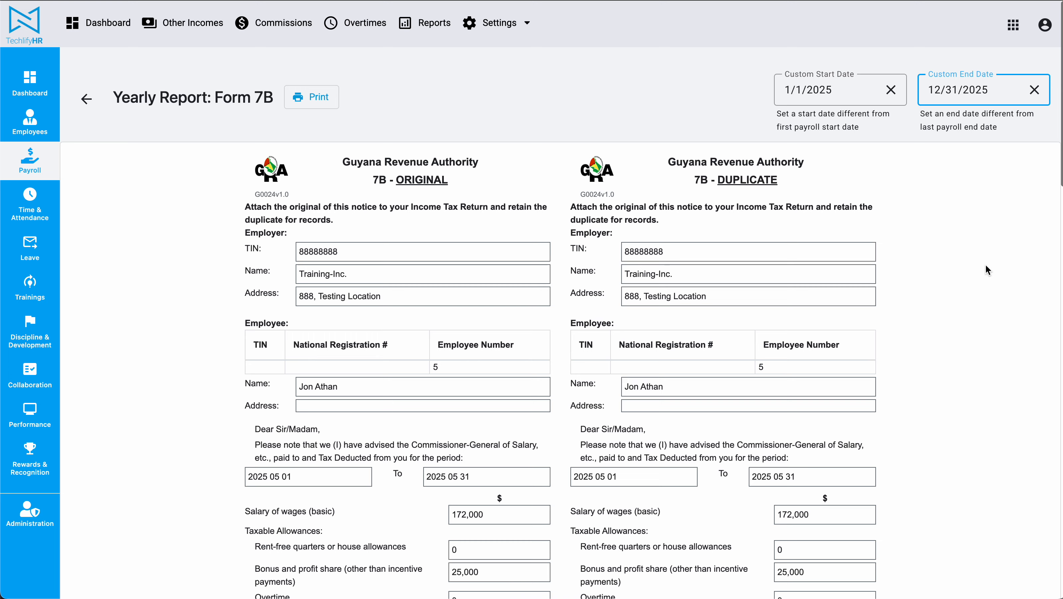
# Check the period dates on the Form 7B certificates against the custom start and end dates.
pyautogui.scroll(-3, 997, 205)
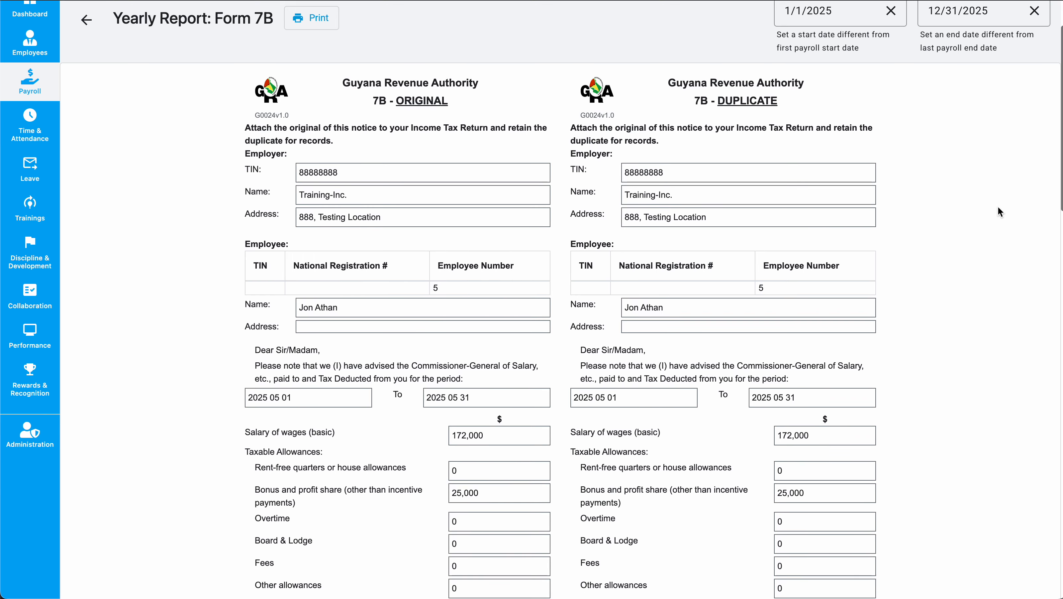
pyautogui.scroll(-20, 997, 208)
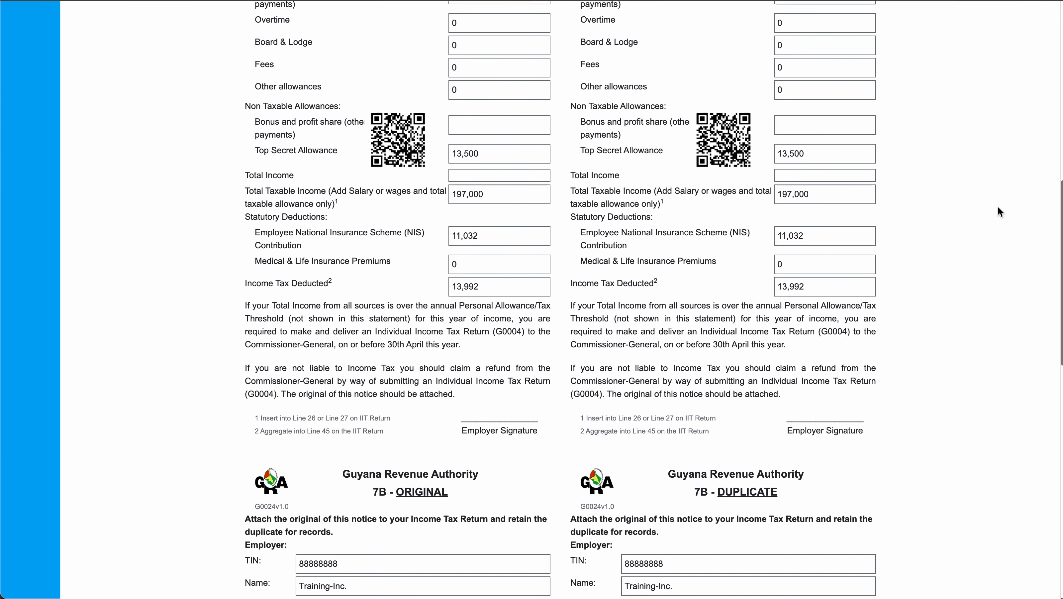
pyautogui.scroll(-20, 998, 212)
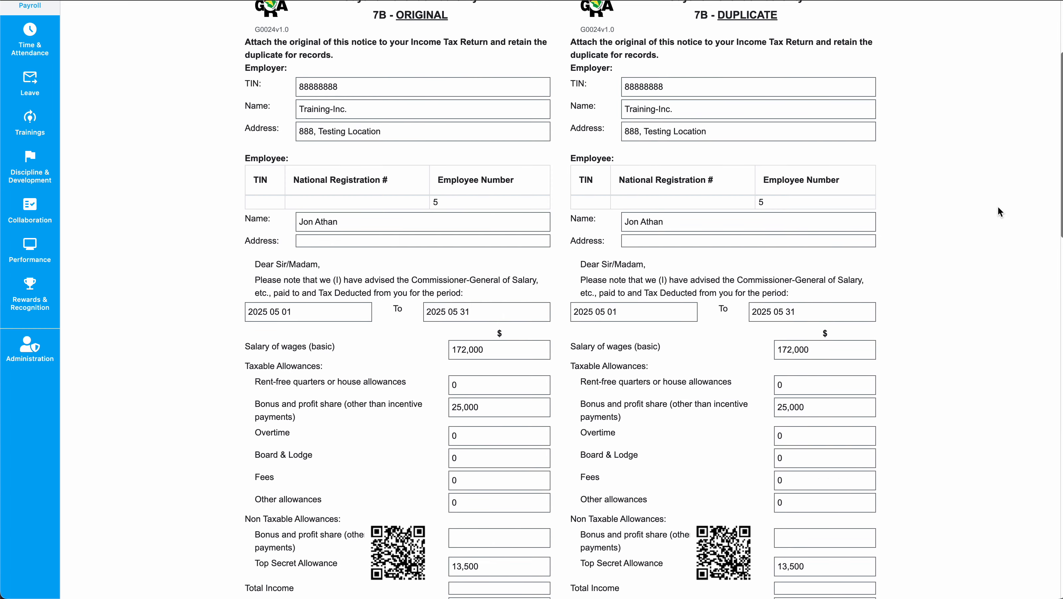
pyautogui.moveTo(254, 264); pyautogui.dragTo(517, 318)
pyautogui.click(517, 320)
pyautogui.scroll(3, 517, 321)
pyautogui.scroll(-2, 378, 374)
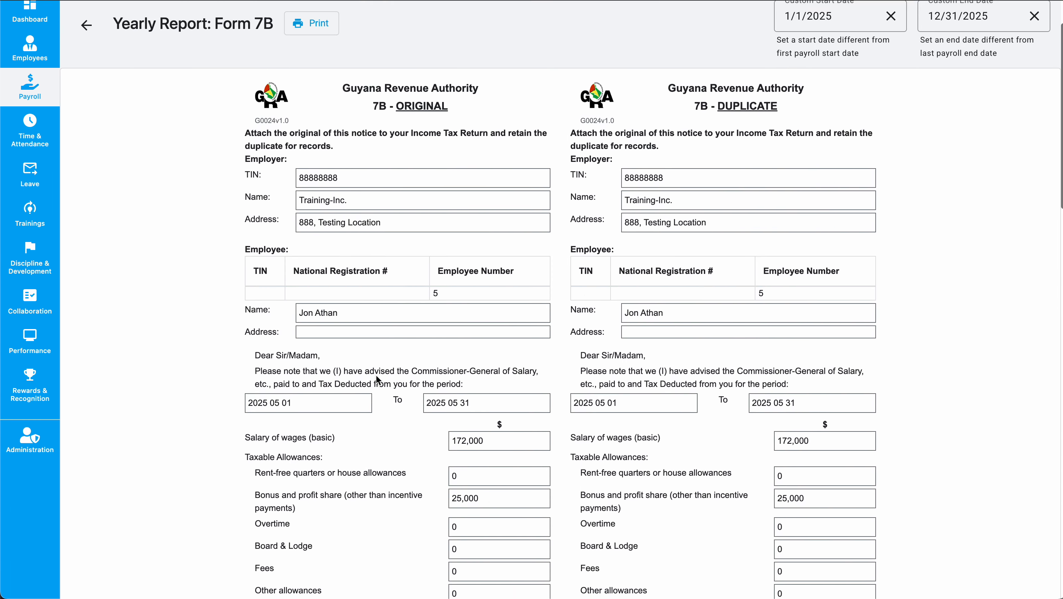
pyautogui.tripleClick(272, 382)
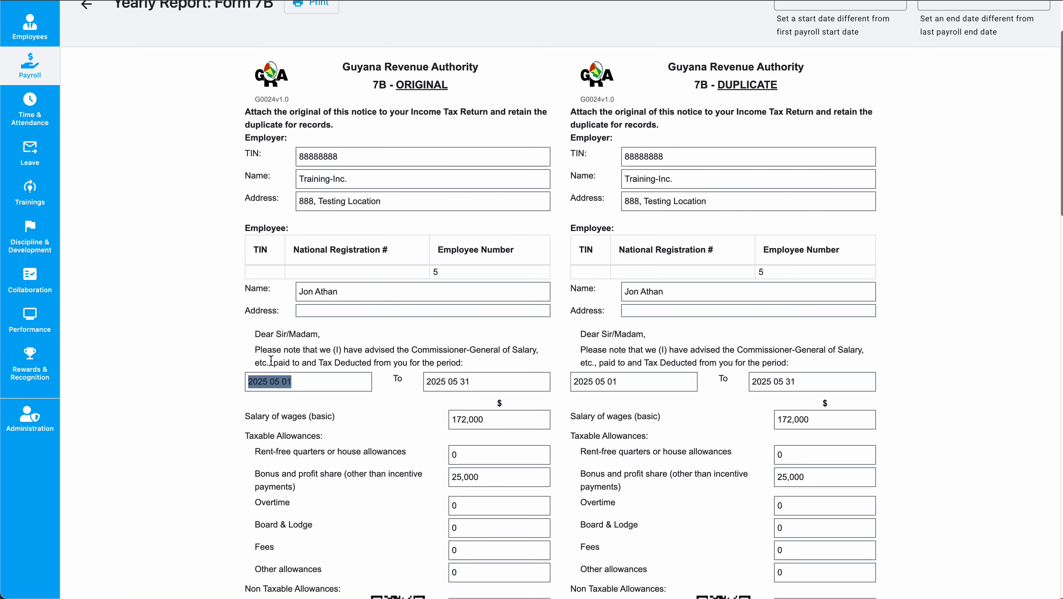
pyautogui.click(258, 381)
pyautogui.tripleClick(258, 381)
pyautogui.scroll(3, 319, 385)
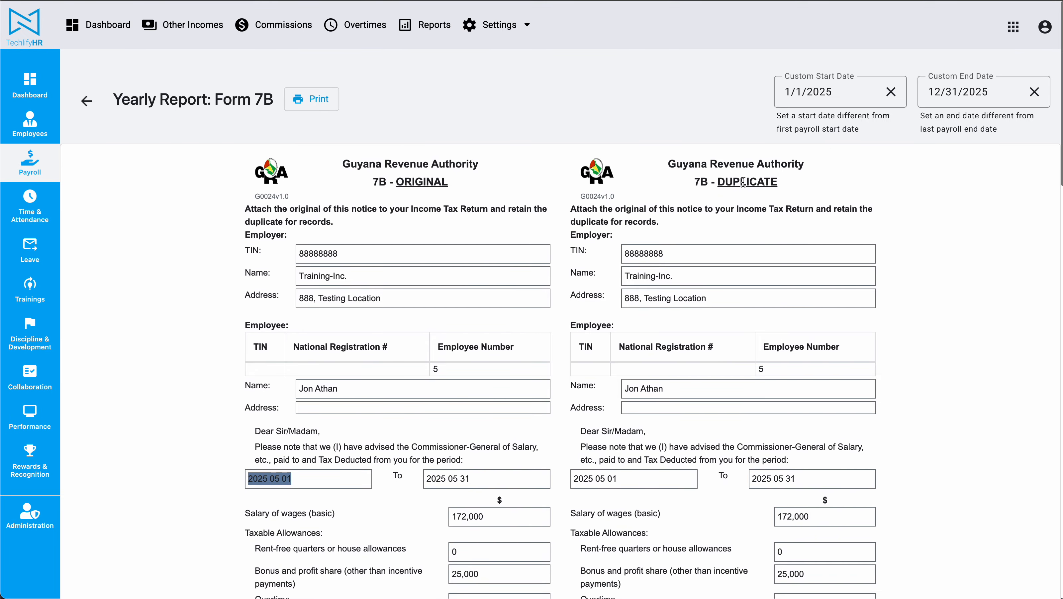